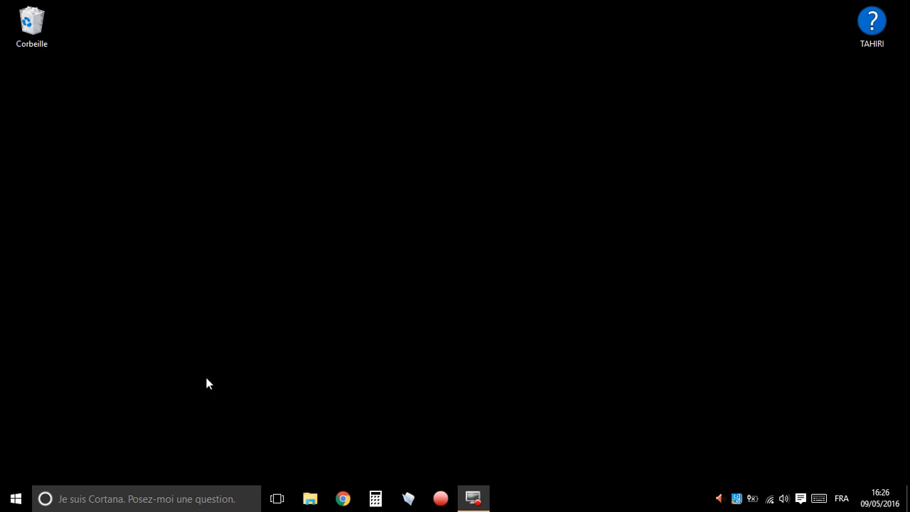
Open the Edge browser and go to gmail.com
click(15, 498)
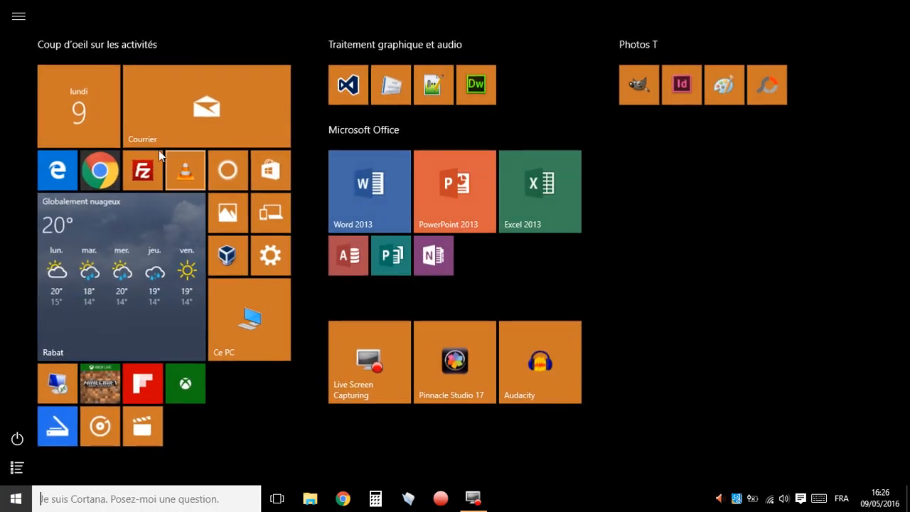
click(57, 169)
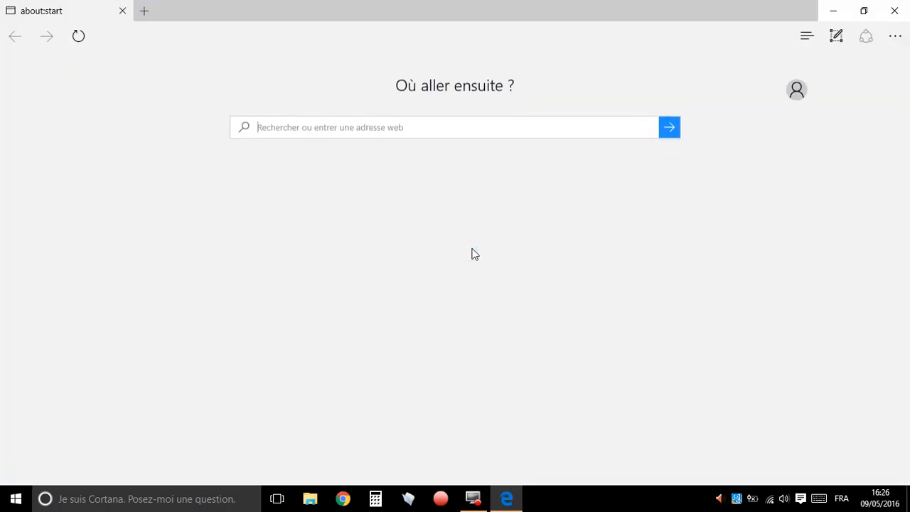
click(330, 126)
text(gmail)
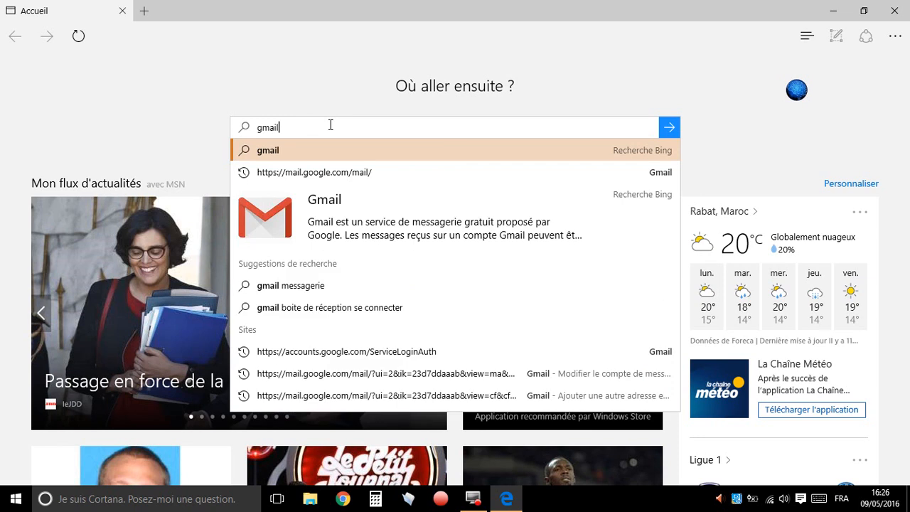
text(.com)
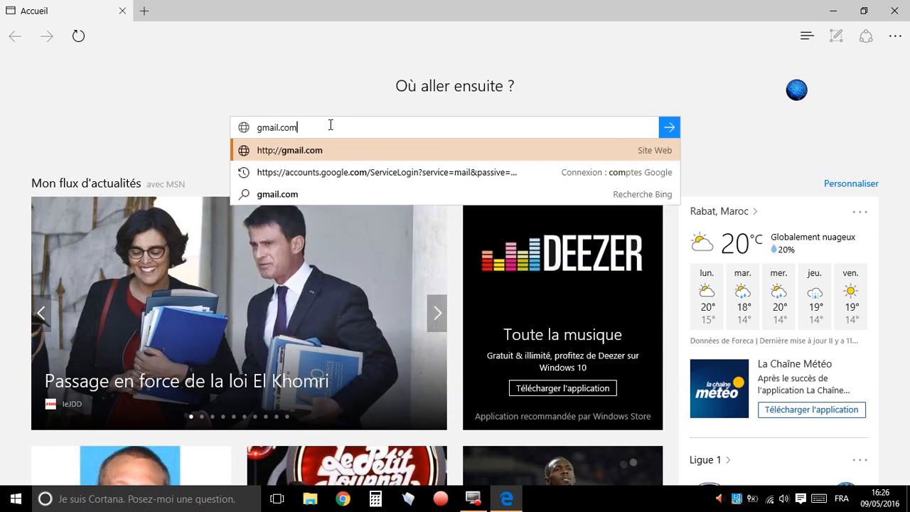
key(Return)
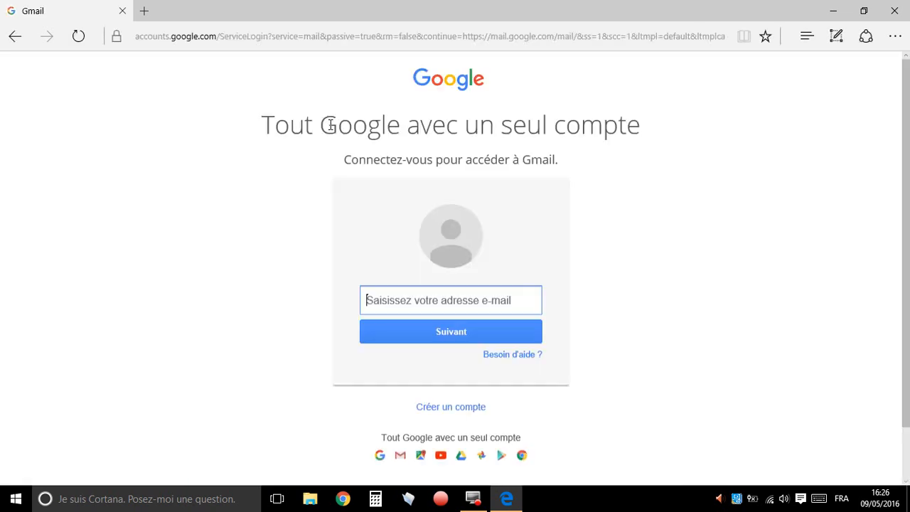
Sign in to Gmail with the account's e-mail username and password
click(425, 299)
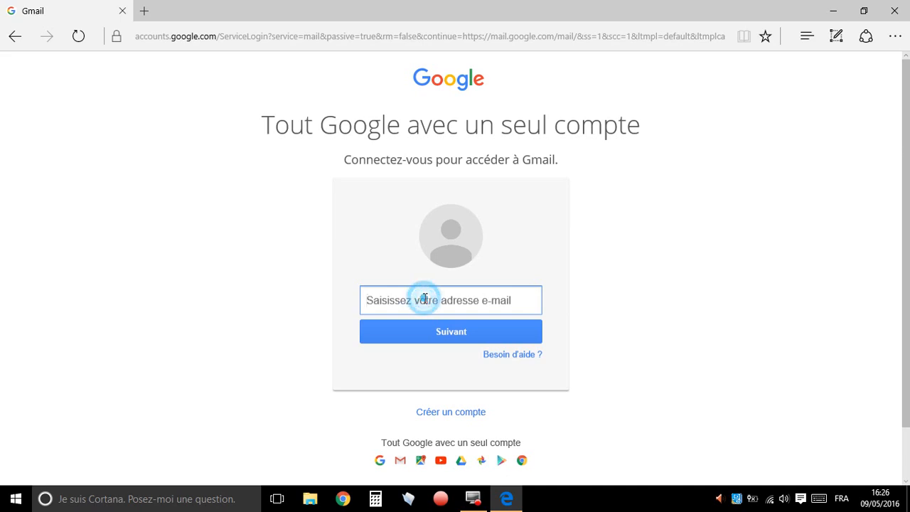
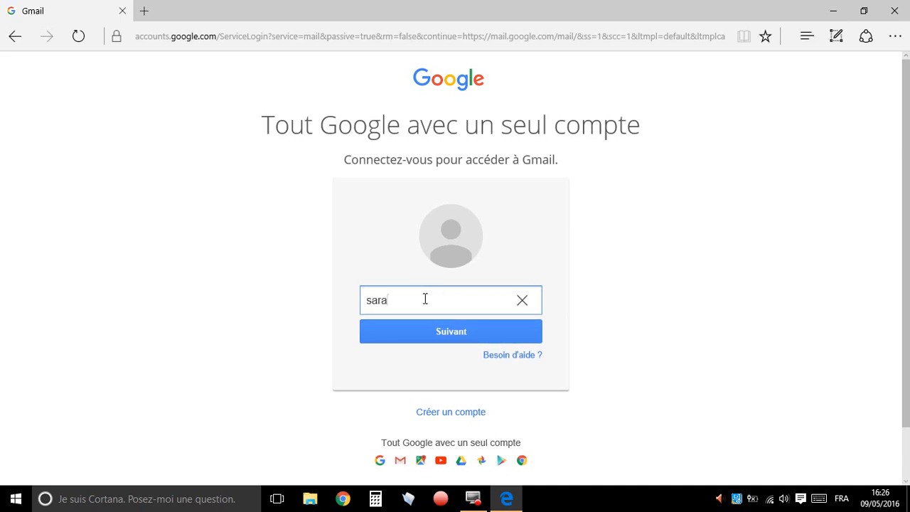
key(Return)
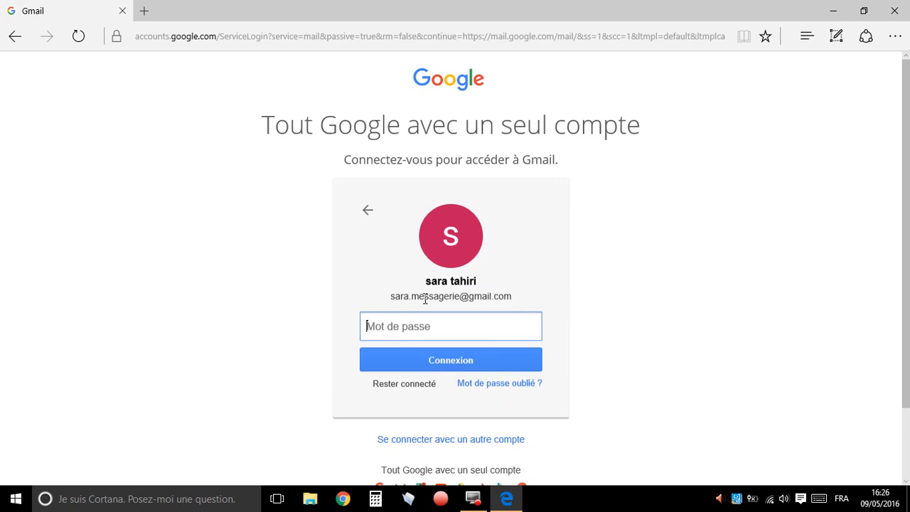
text(•••••••)
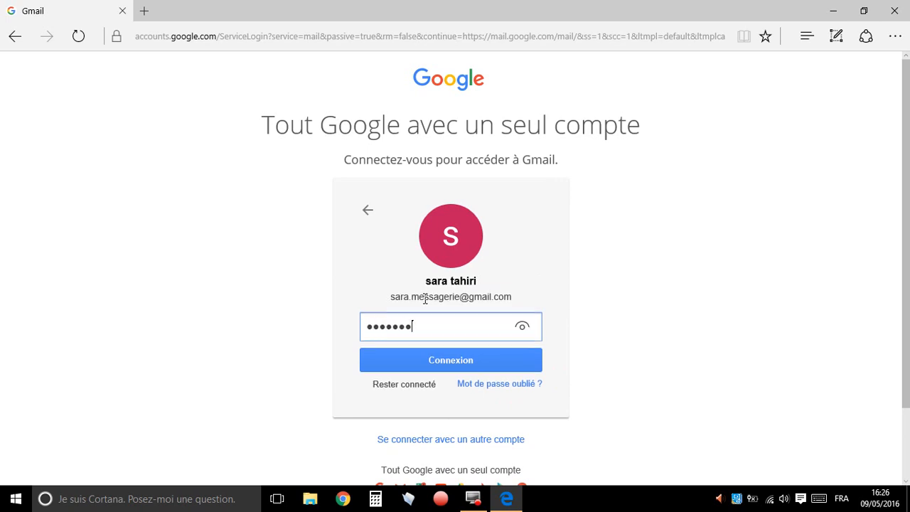
text(•••••)
key(Return)
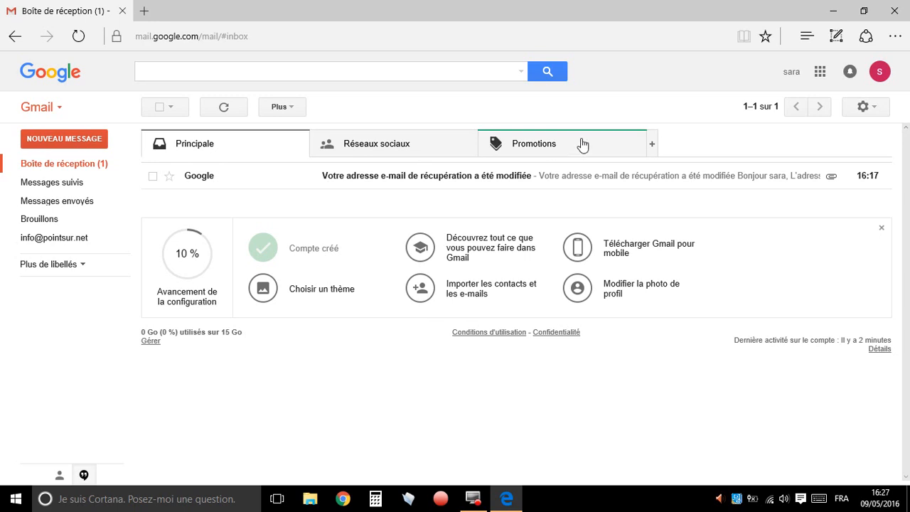
Open the Gmail settings for accounts and import (Comptes et importation)
click(875, 111)
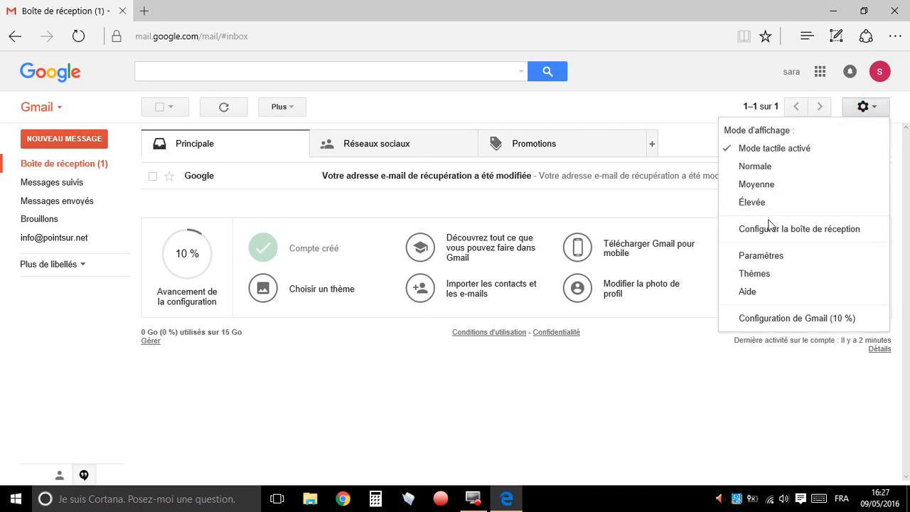
click(776, 260)
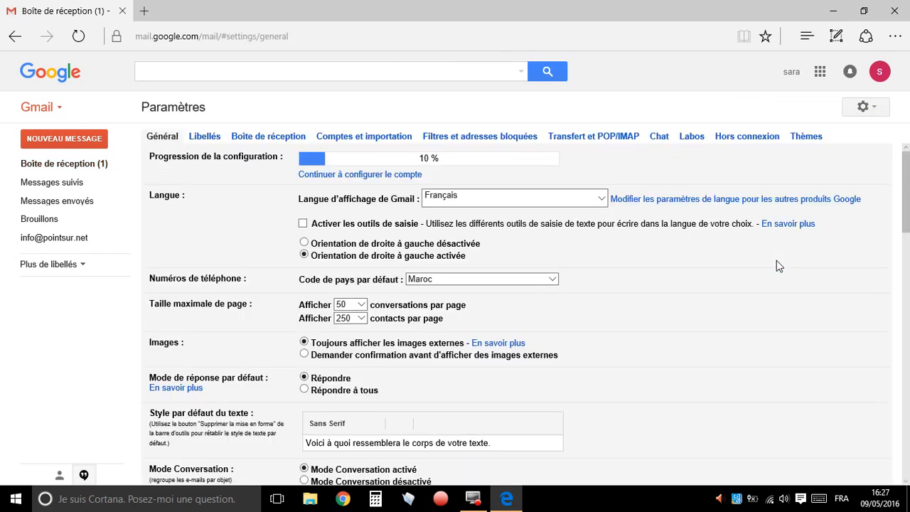
click(382, 135)
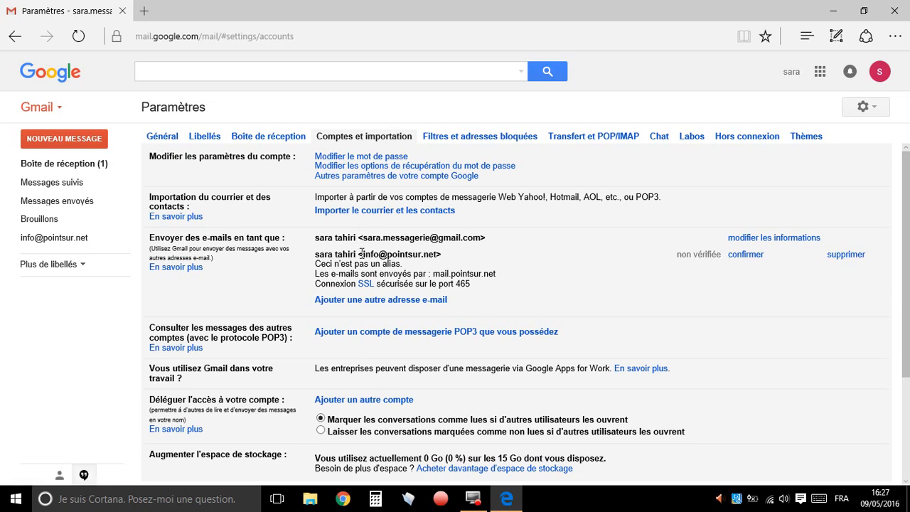
Delete the unverified sender address from the send-as list, confirm the deletion and reload the settings page
drag(364, 253, 436, 254)
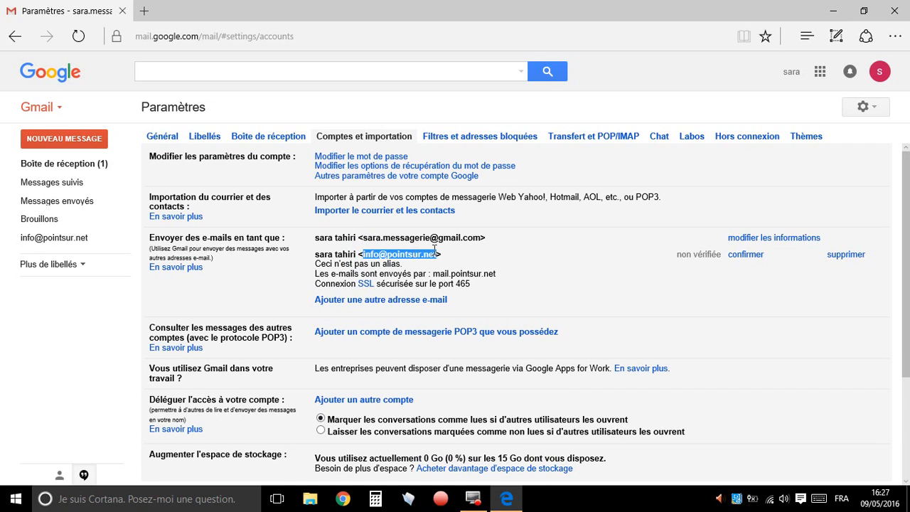
click(847, 256)
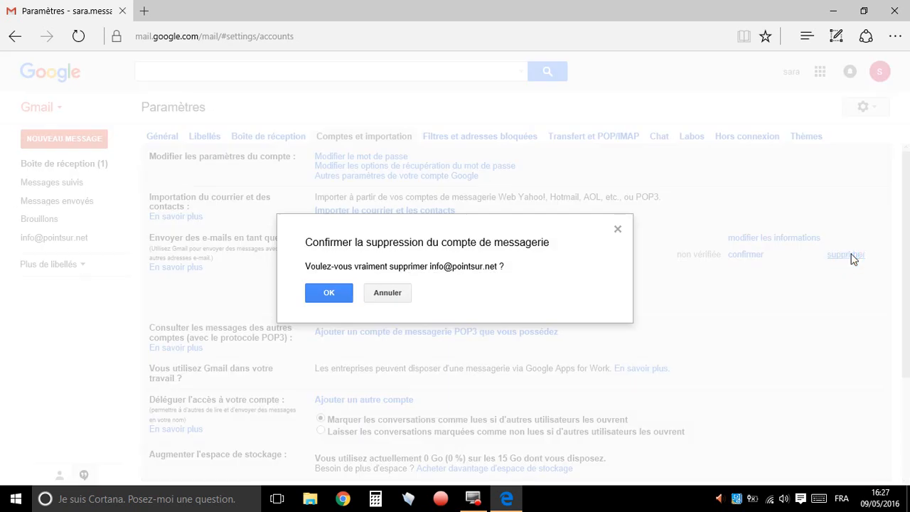
click(328, 293)
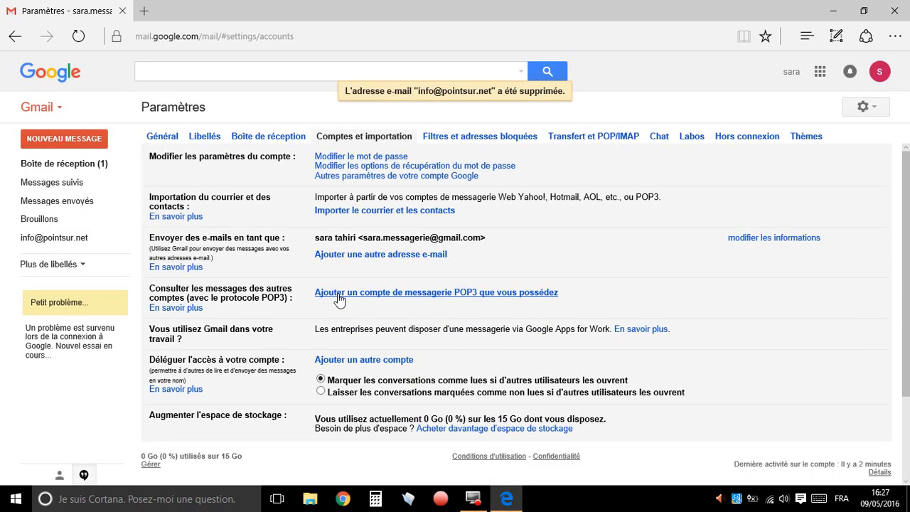
click(78, 35)
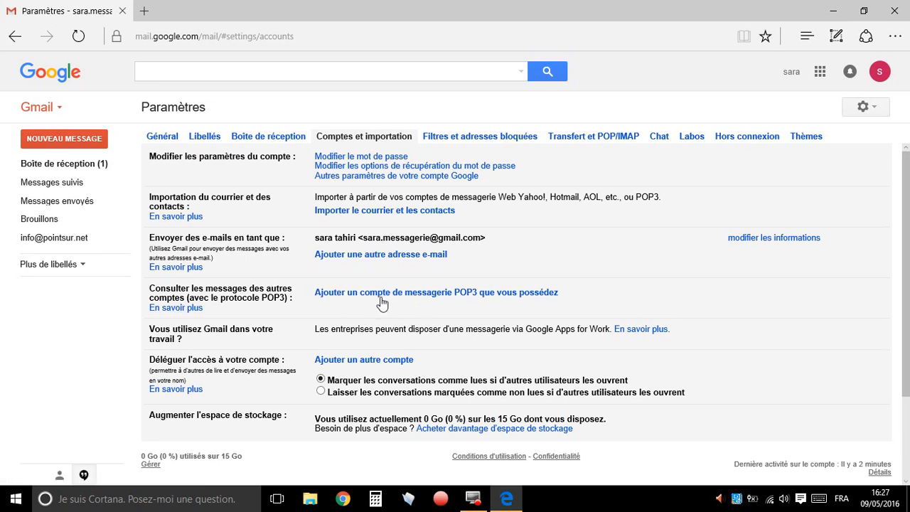
Start adding a POP3 mail account, enter the professional account's e-mail address and continue to its server settings
click(416, 293)
drag(644, 52, 441, 94)
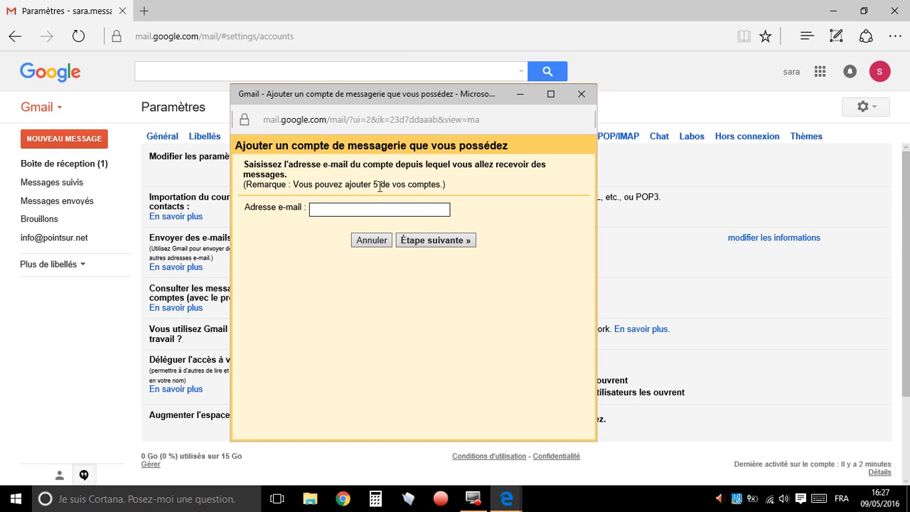
click(322, 211)
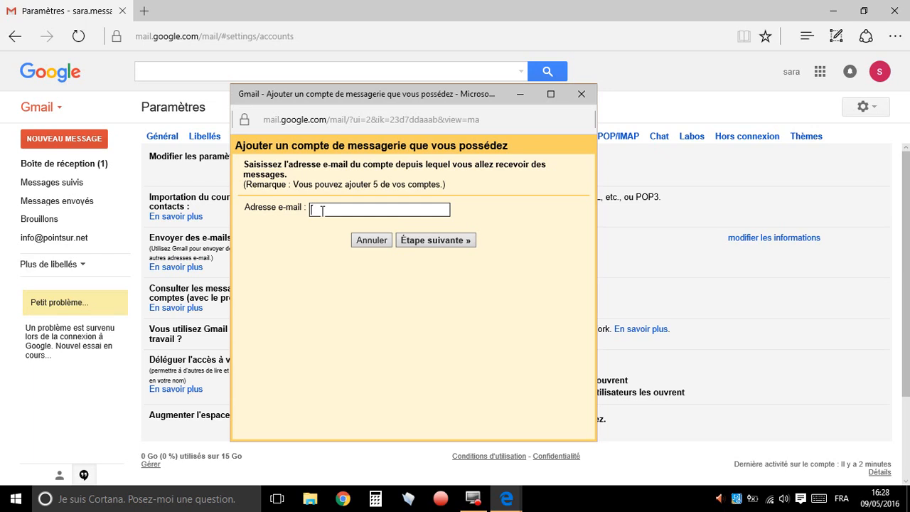
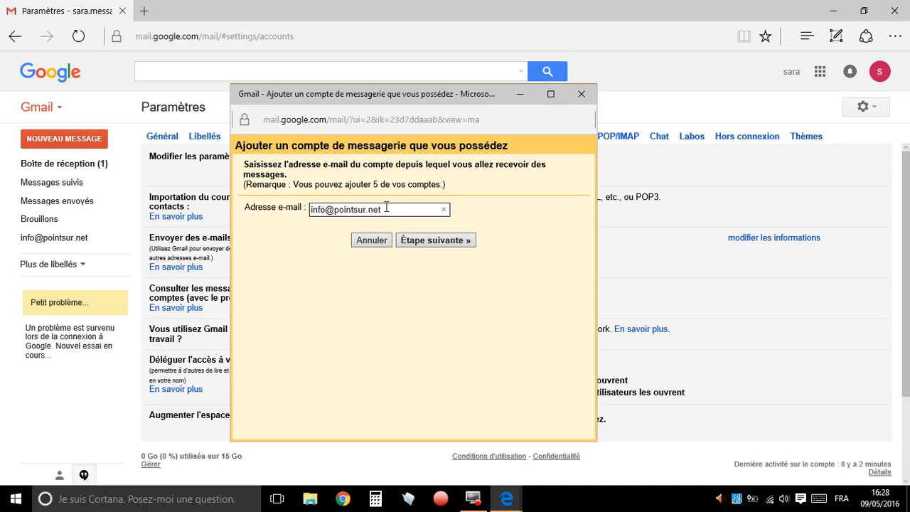
drag(388, 207, 256, 201)
key(ctrl+c)
click(402, 208)
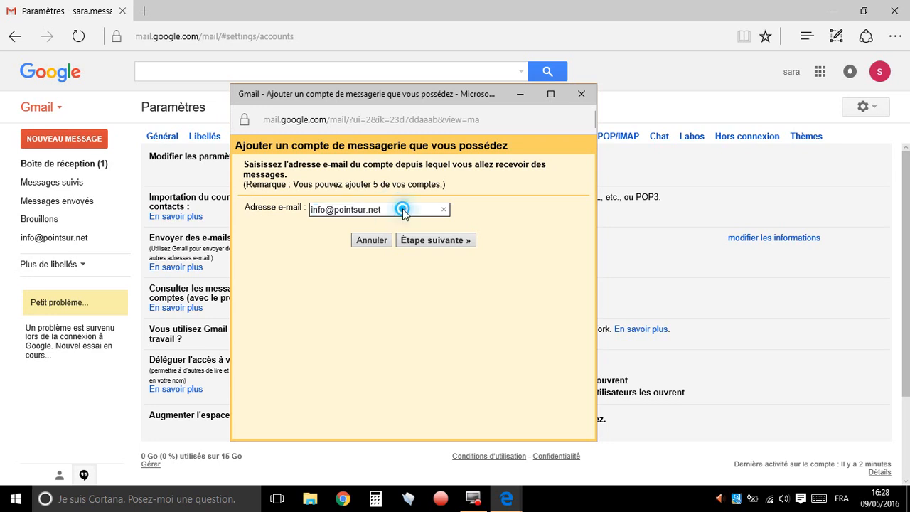
click(470, 241)
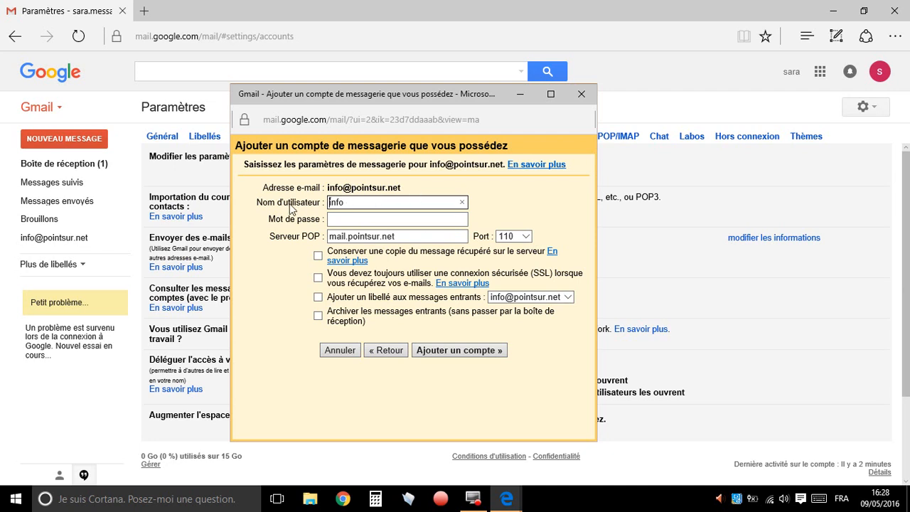
Replace the POP username with the account's full e-mail address and enter the mailbox password
drag(356, 203, 314, 204)
key(ctrl+v)
click(362, 219)
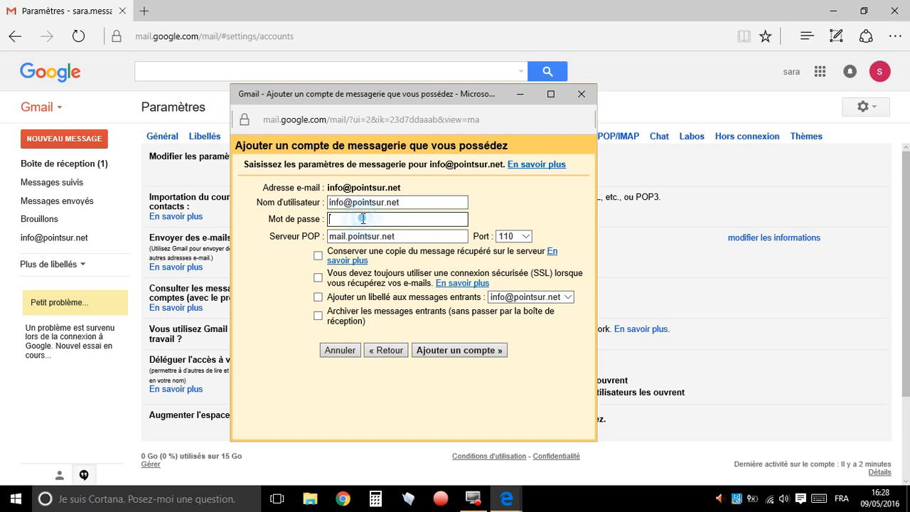
text(************)
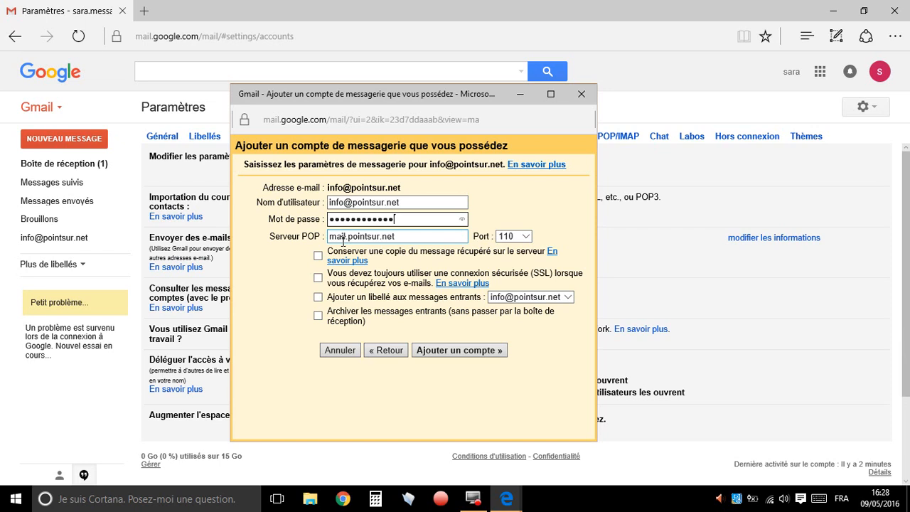
Keep POP port 110, enable keeping a server copy and labelling incoming messages, and add the account
click(524, 237)
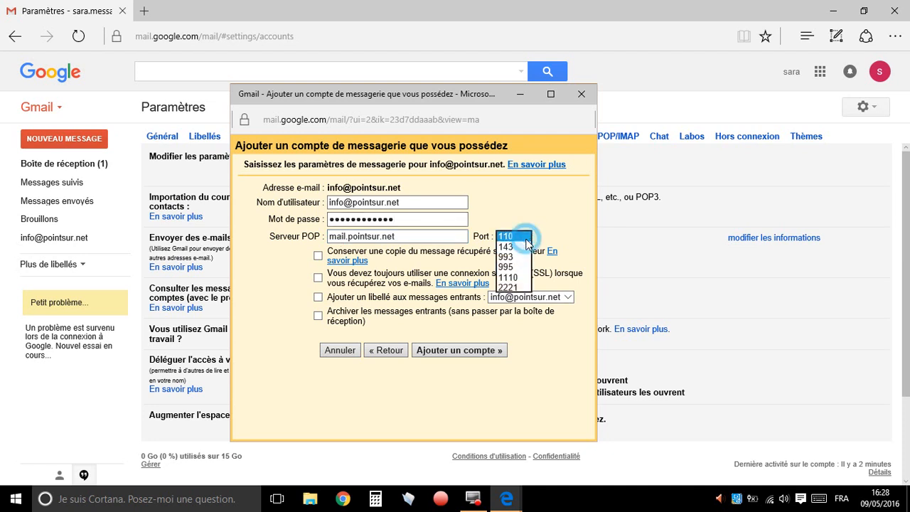
click(527, 240)
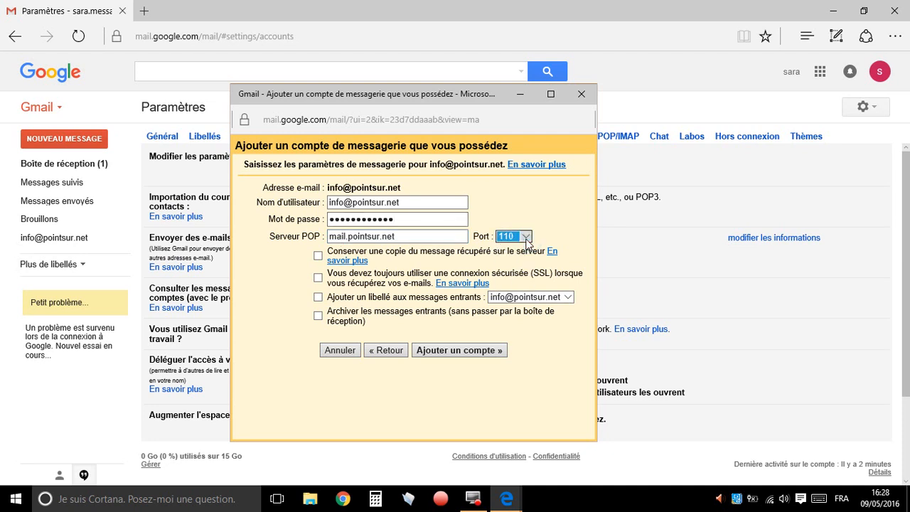
click(318, 256)
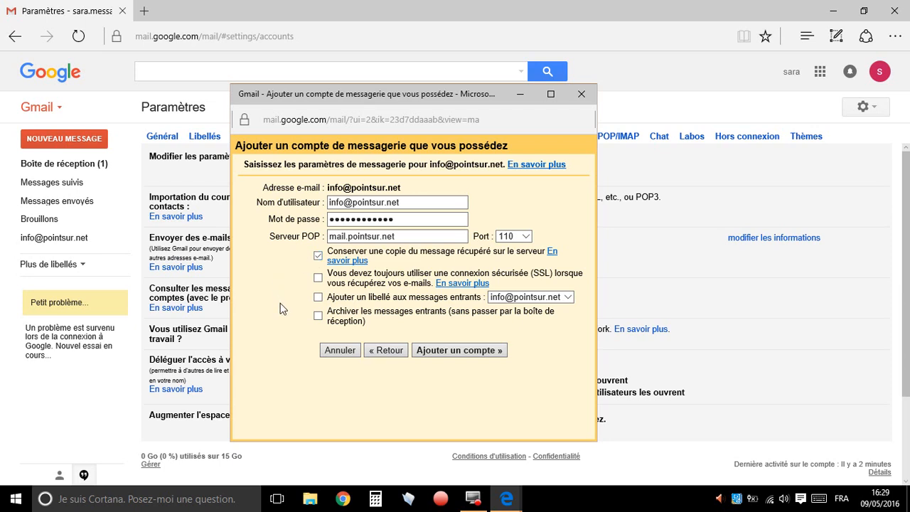
click(318, 297)
click(489, 353)
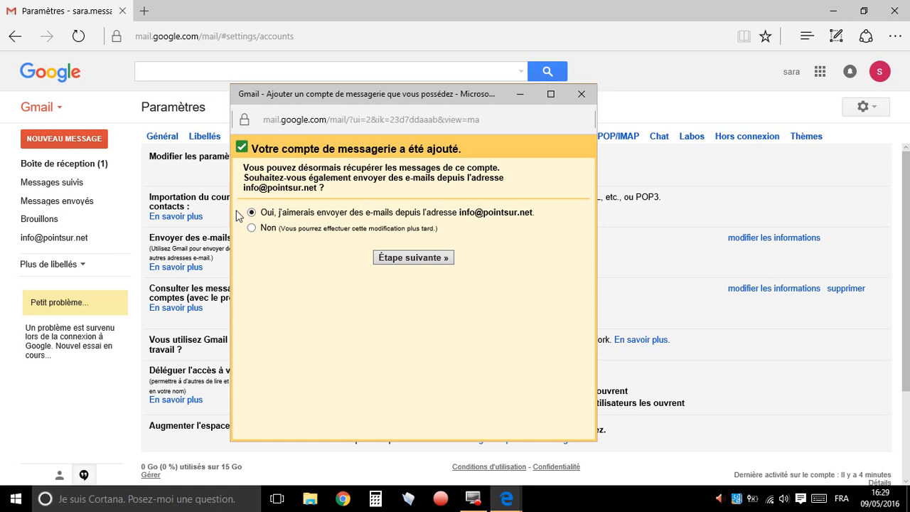
Accept sending mail from the added address, with the sender name Info PS and alias treatment turned off
click(423, 259)
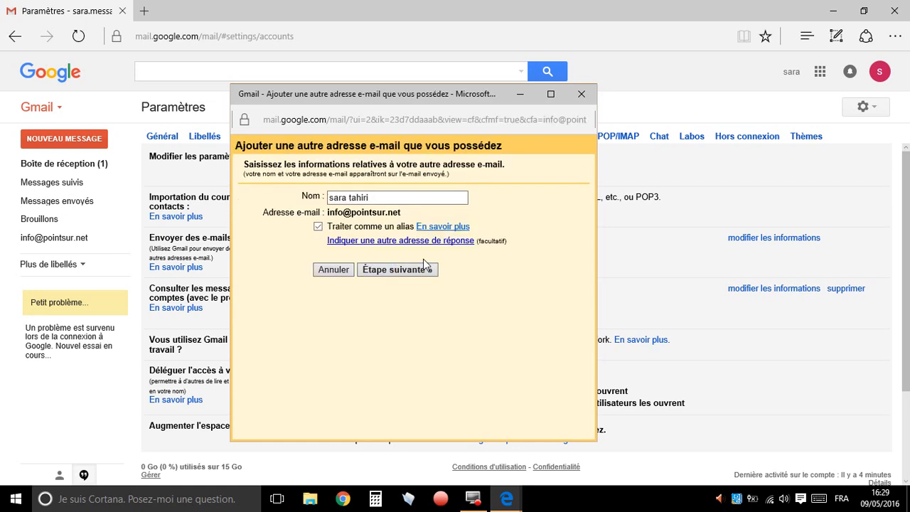
click(384, 197)
drag(384, 196, 296, 193)
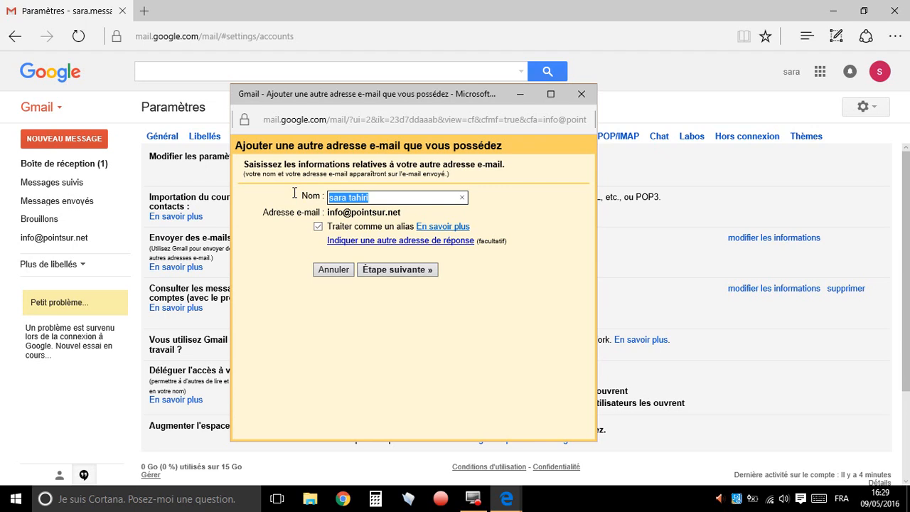
text(Info PS)
click(403, 274)
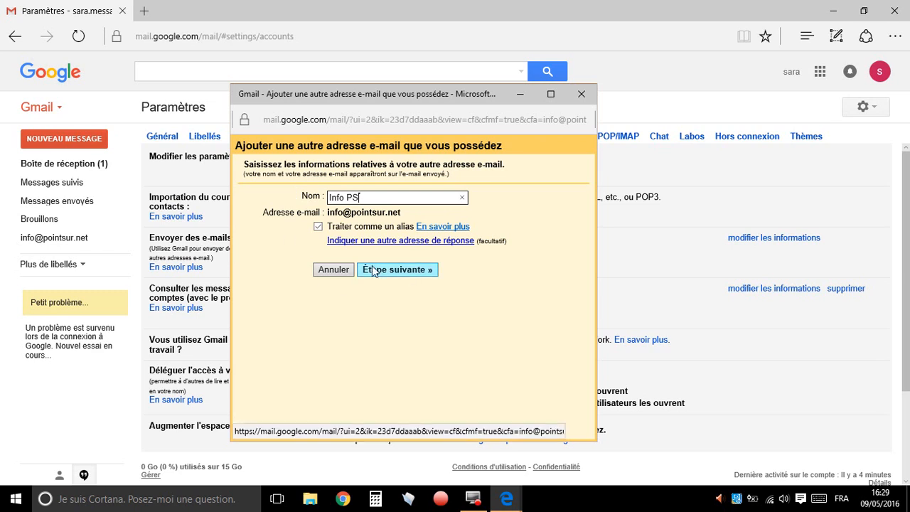
click(318, 227)
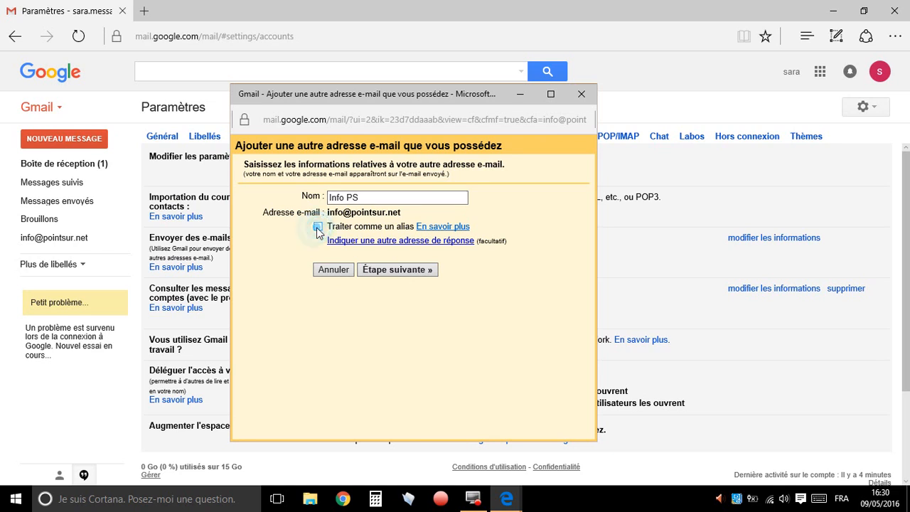
click(396, 272)
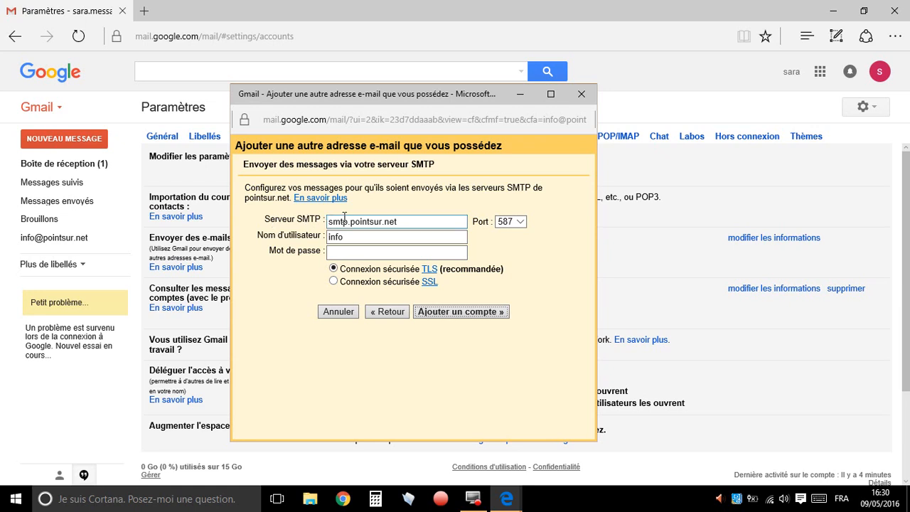
Set the outgoing SMTP server to mail.pointsur.net and its port to 465
drag(348, 222, 309, 223)
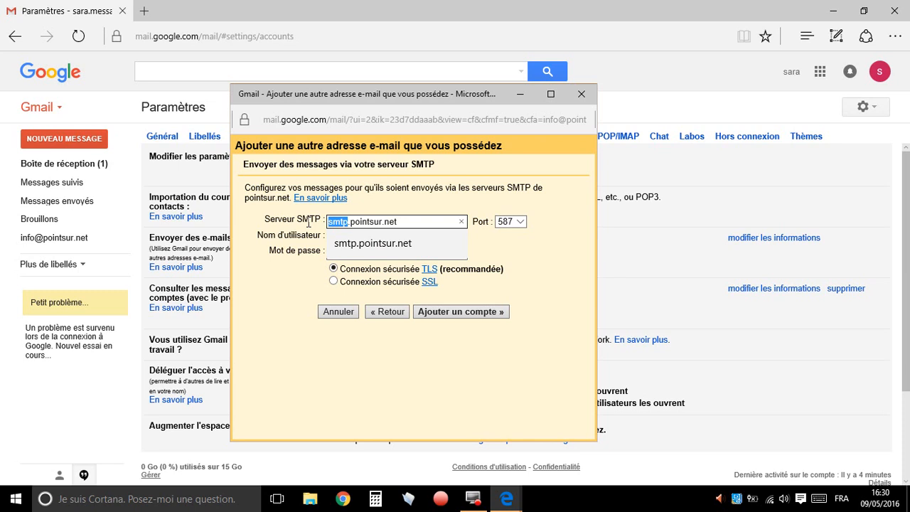
text(mail)
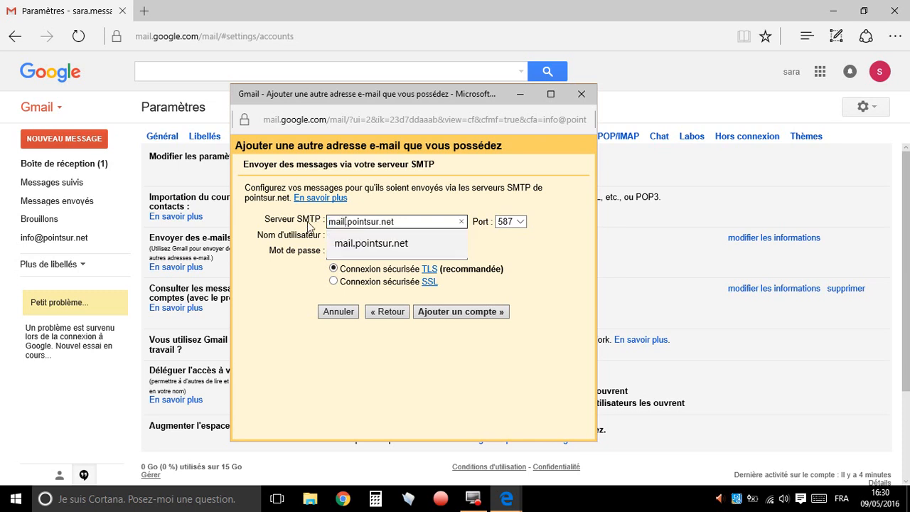
click(271, 310)
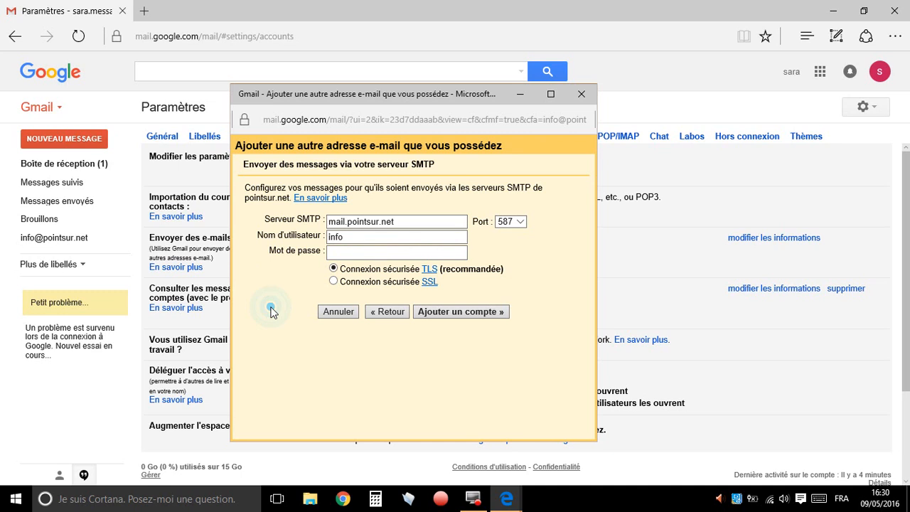
click(522, 226)
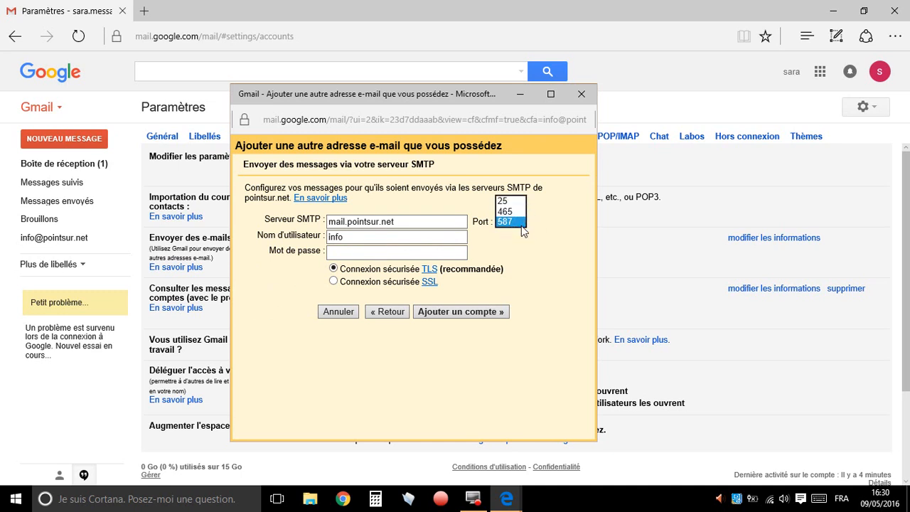
click(525, 211)
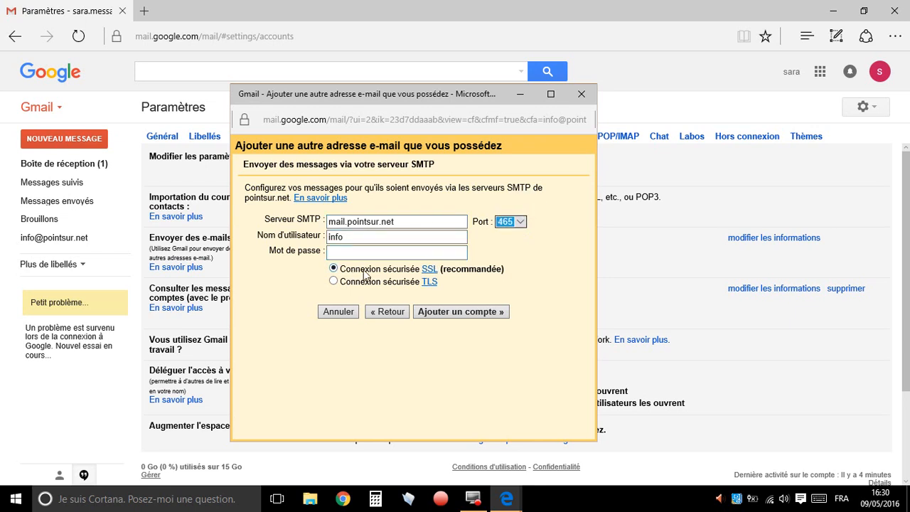
Replace the SMTP username with the account's full e-mail address, enter the mailbox password and add the account with SSL
click(397, 251)
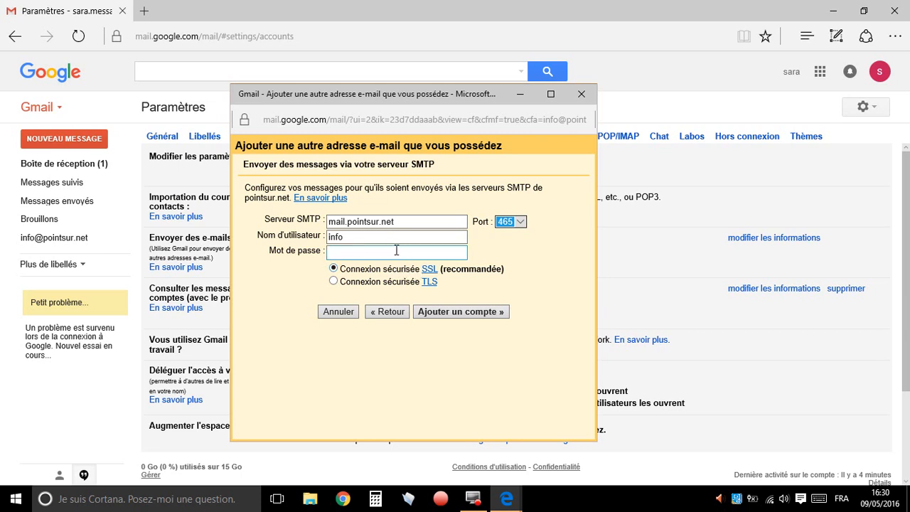
drag(383, 239, 296, 241)
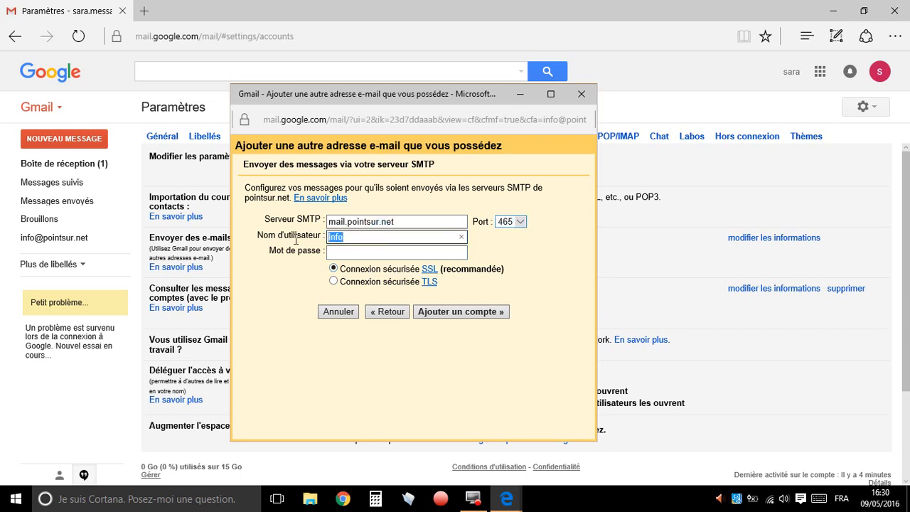
key(ctrl+v)
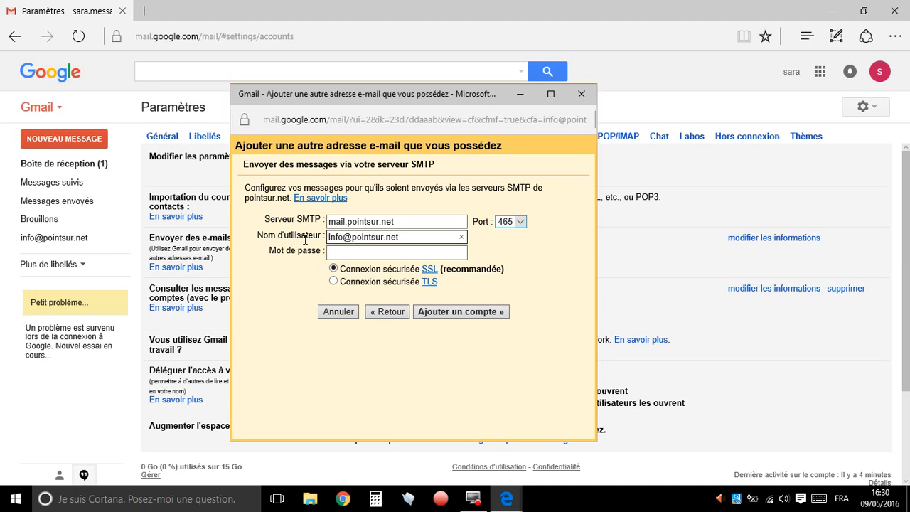
click(353, 250)
text(p***********)
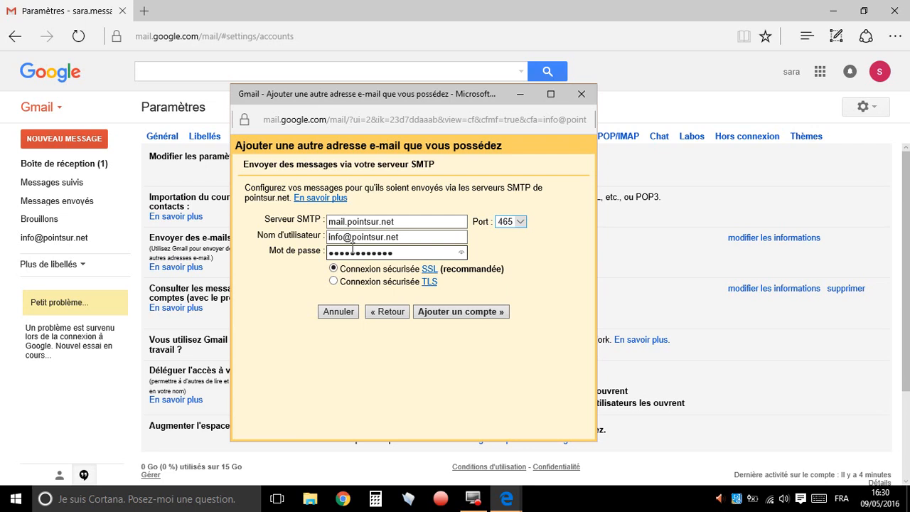
click(455, 319)
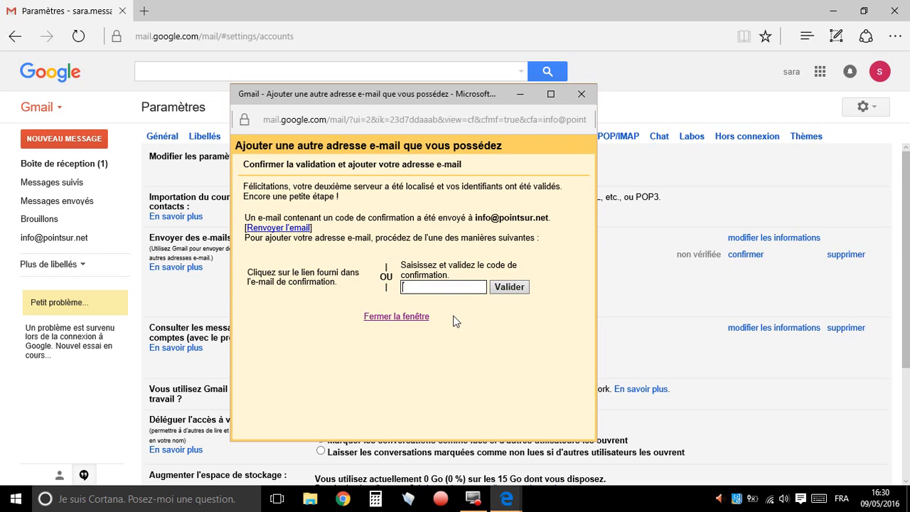
Open gmail.com in a new browser tab and open the Gmail Confirmation message in the inbox
click(77, 165)
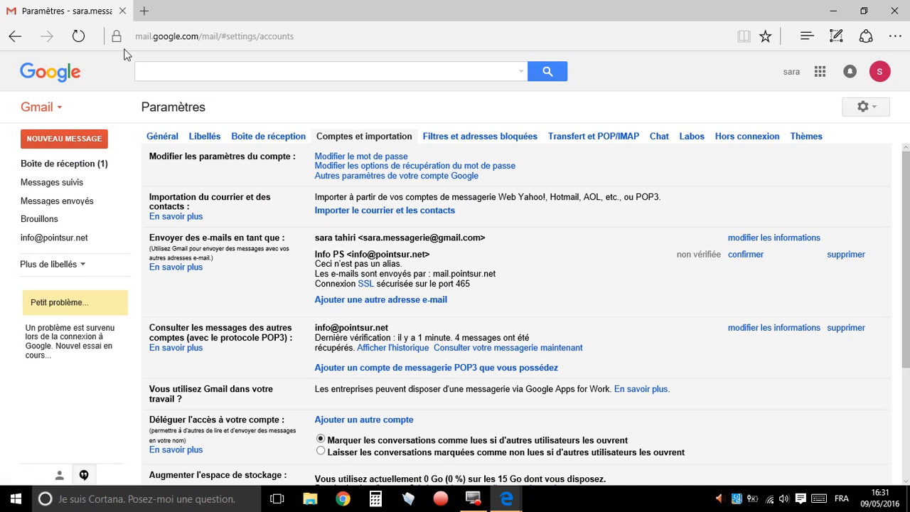
click(145, 11)
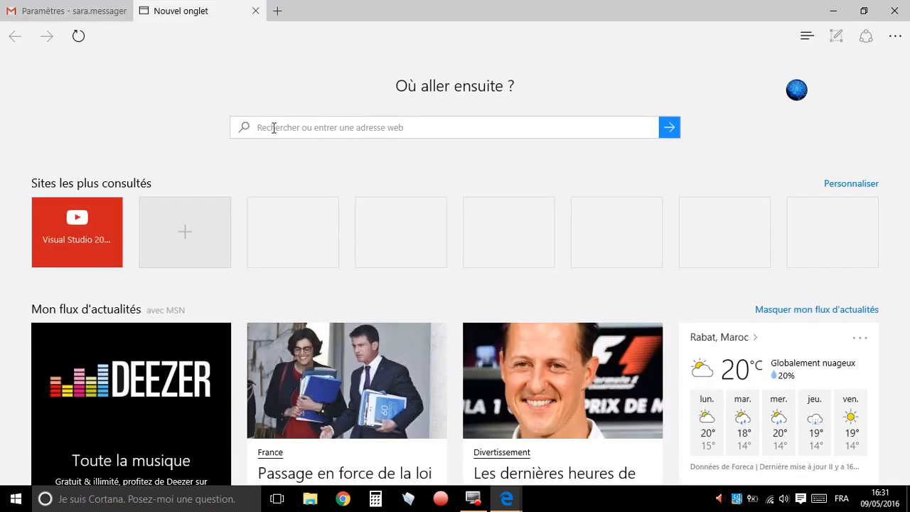
text(gmail.com/)
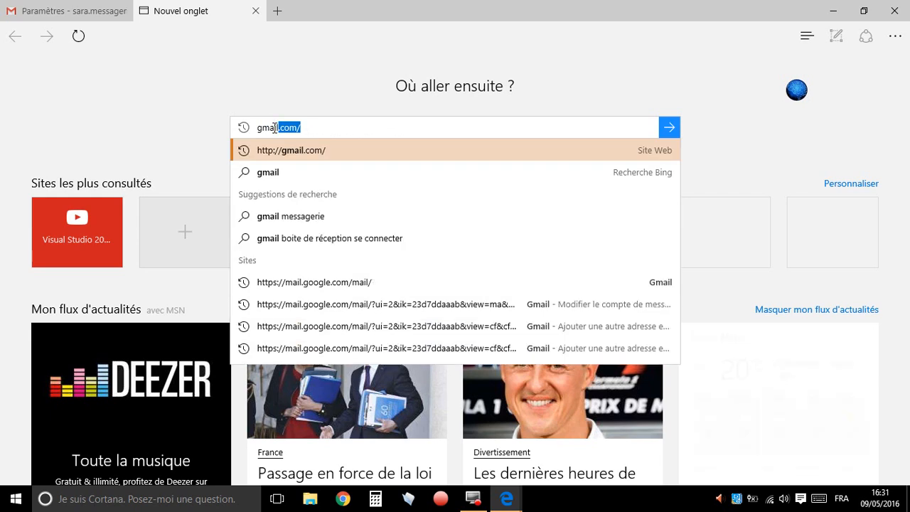
key(Return)
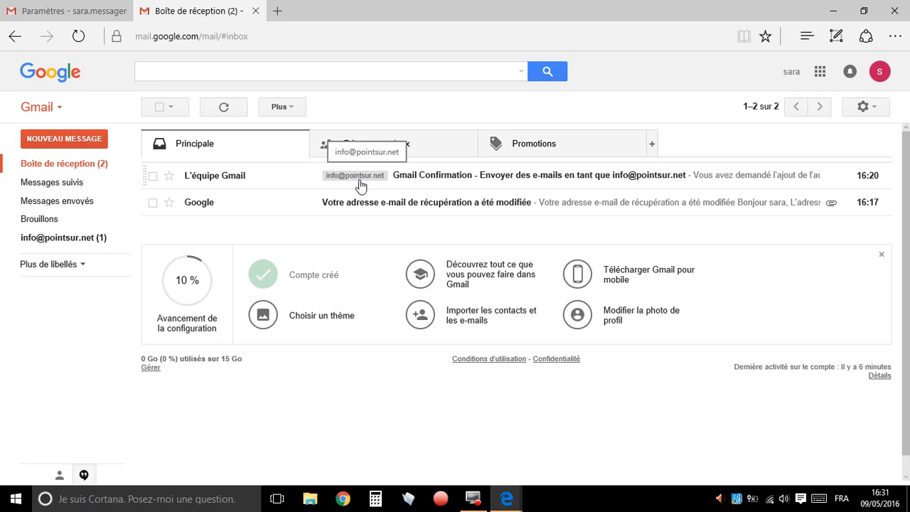
click(431, 177)
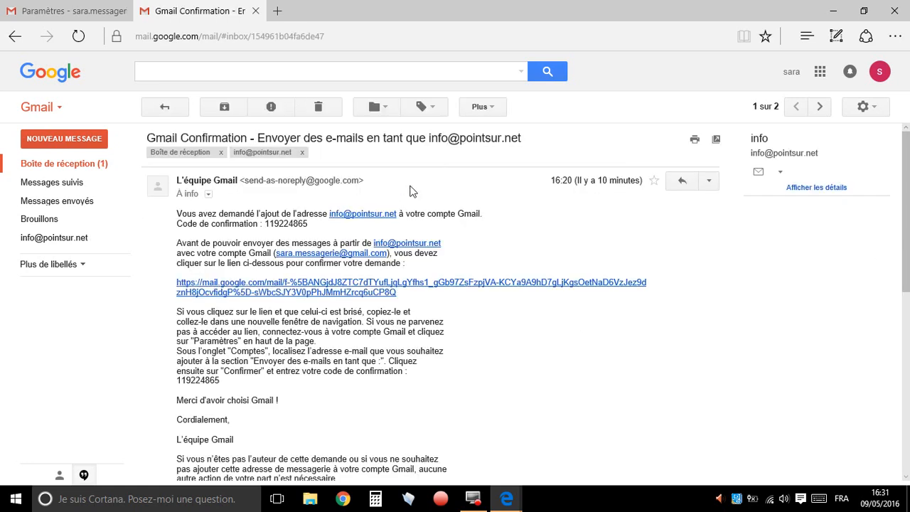
Try to validate the added address with the confirmation code copied from the 16:20 message
double_click(286, 224)
key(ctrl+c)
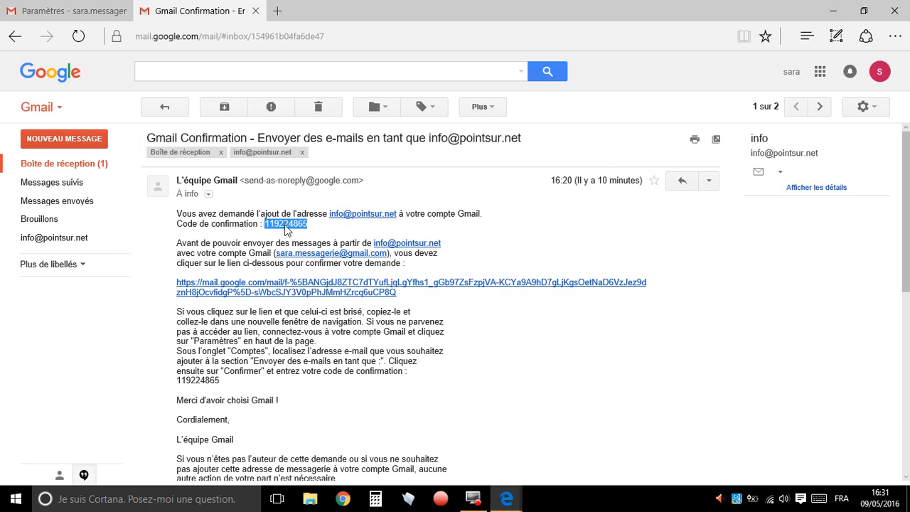
mouse_move(61, 8)
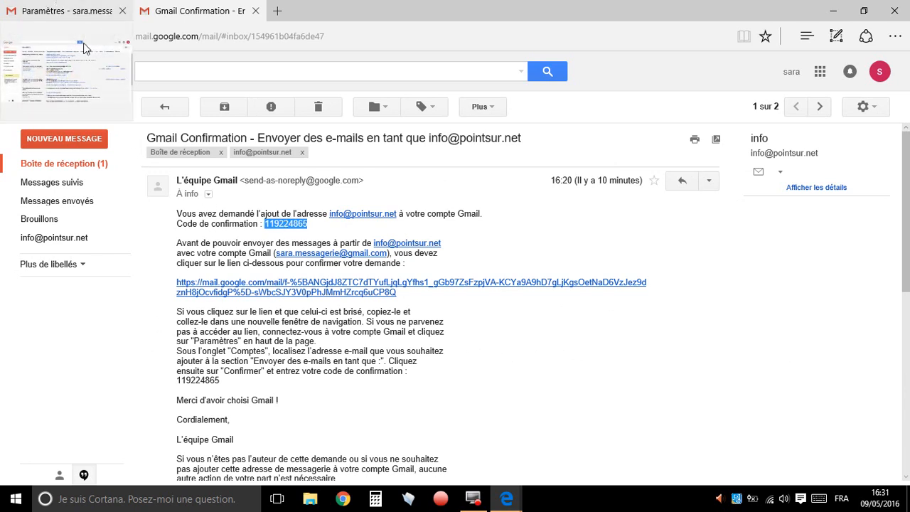
click(506, 498)
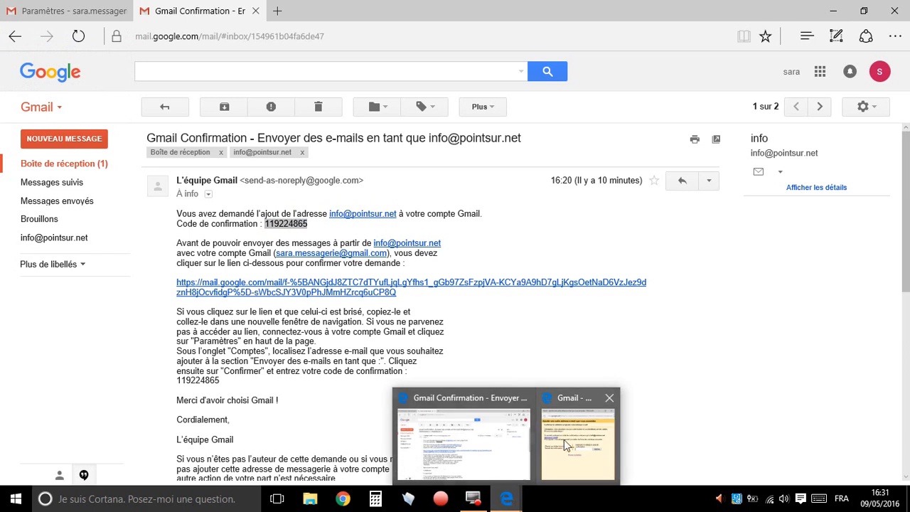
click(553, 446)
click(453, 284)
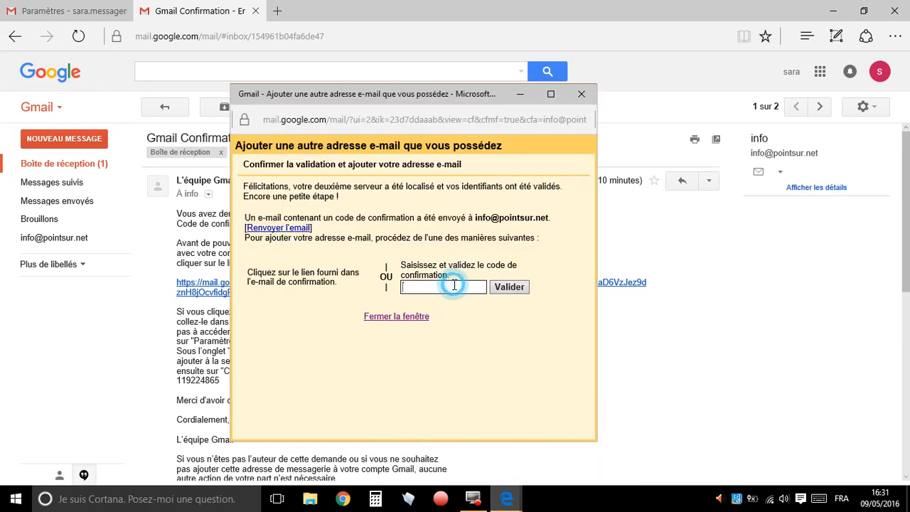
key(ctrl+v)
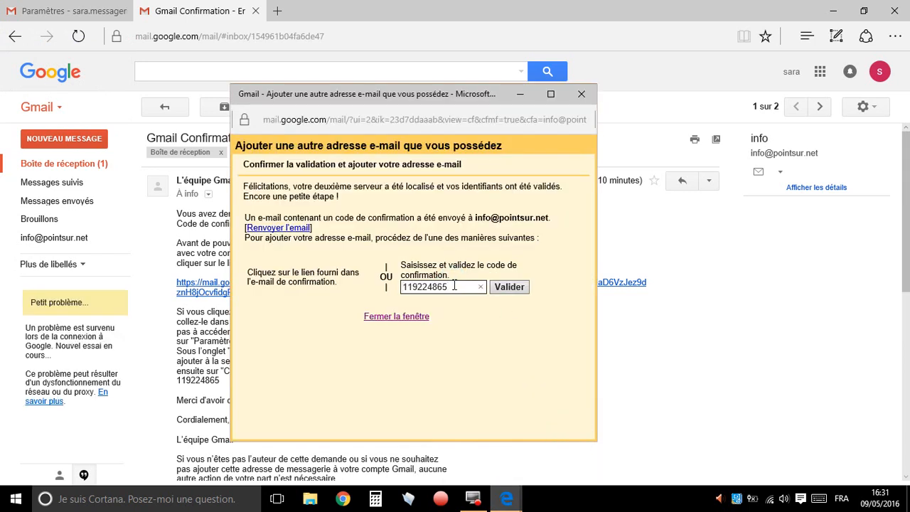
click(509, 286)
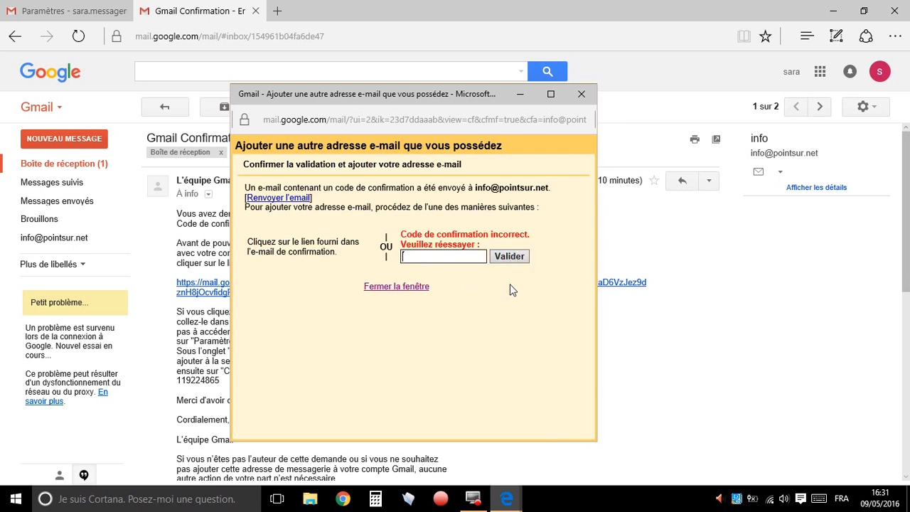
Copy the confirmation code from the newer 16:30 Gmail Confirmation message and paste it into the address validation window
click(449, 259)
click(61, 163)
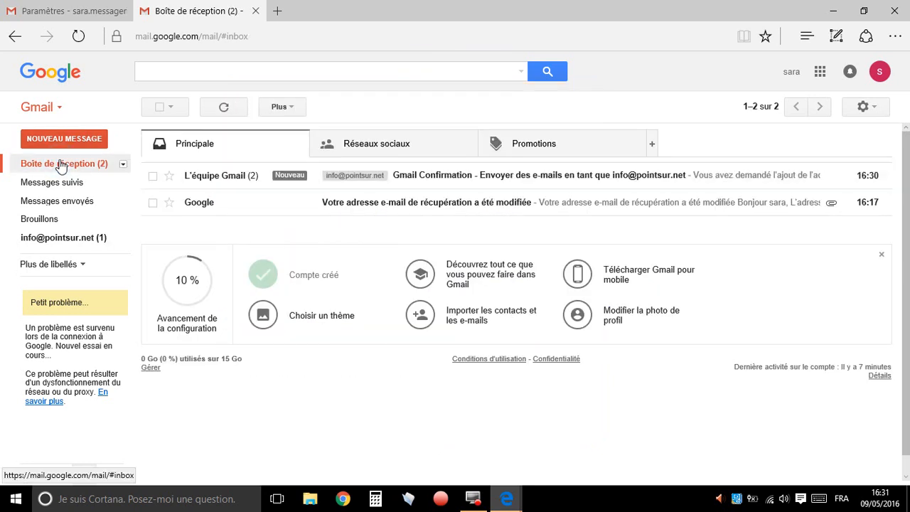
click(433, 177)
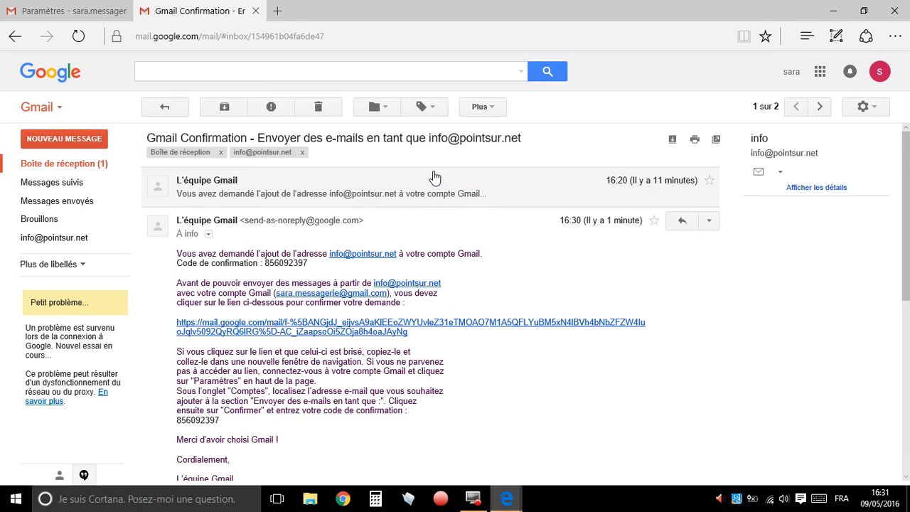
double_click(296, 264)
key(ctrl+c)
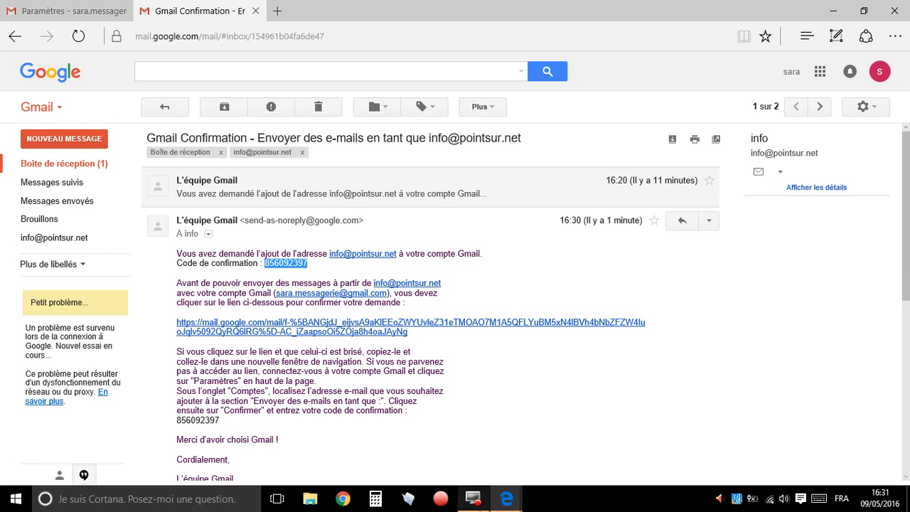
click(513, 496)
click(581, 433)
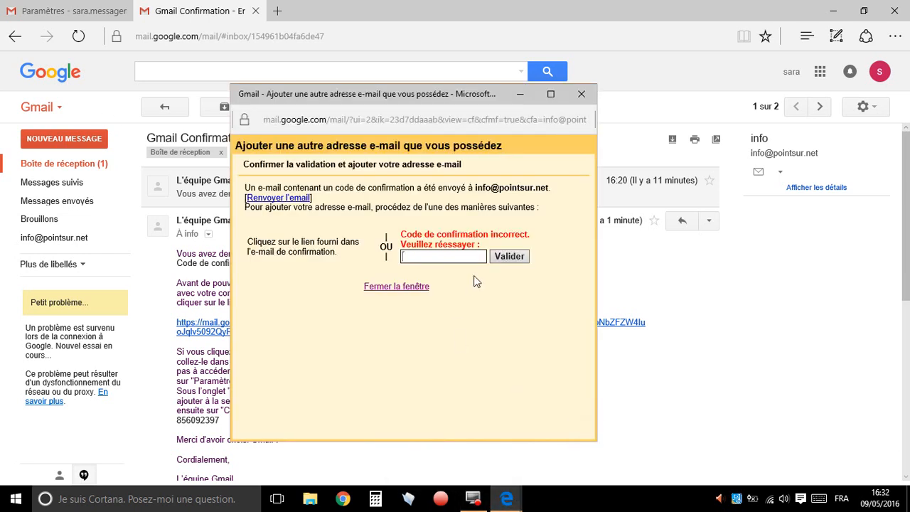
key(ctrl+v)
Compare the 16:20 and 16:30 messages in the Gmail Confirmation conversation
click(100, 164)
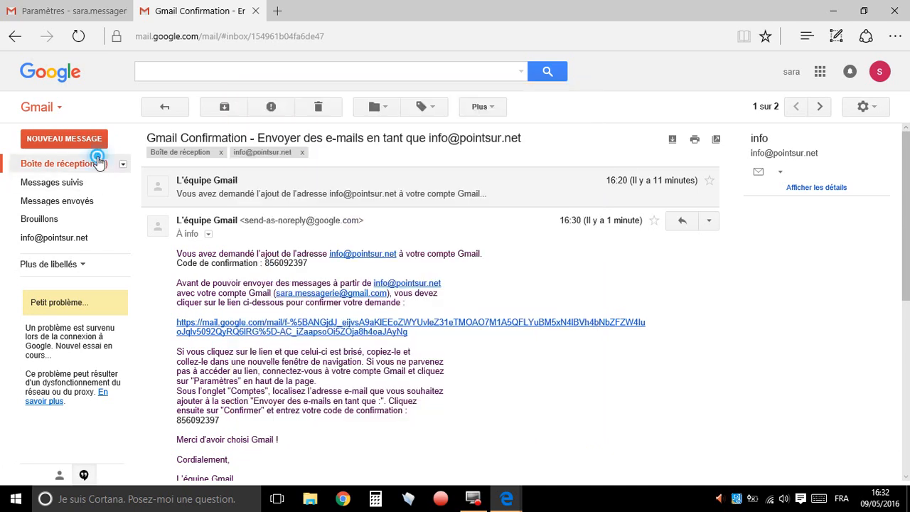
click(262, 183)
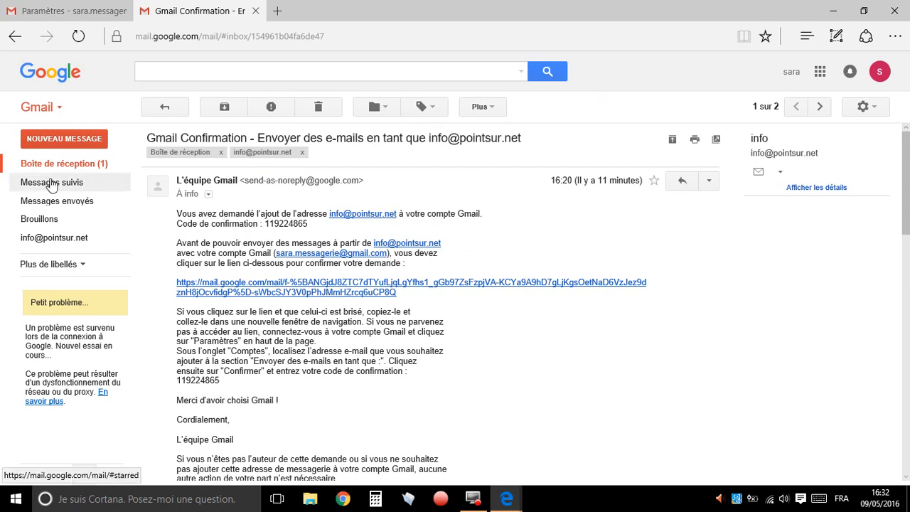
click(68, 163)
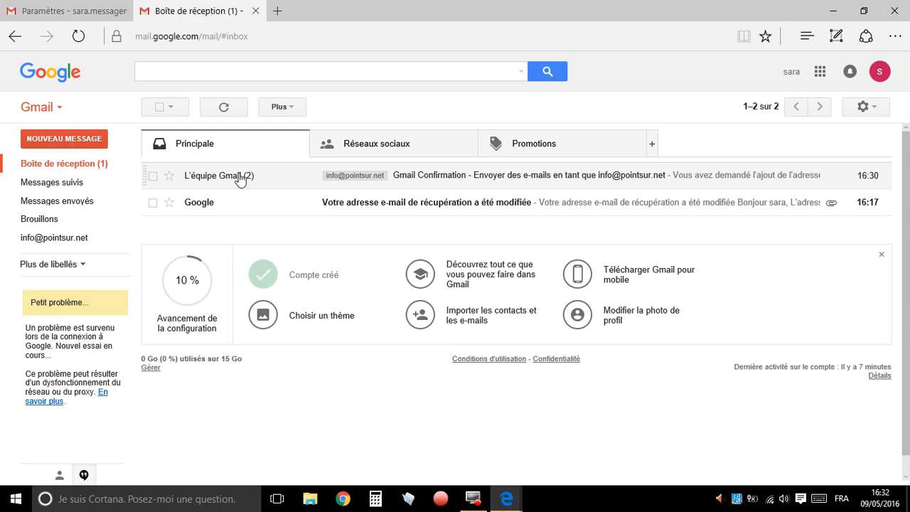
click(499, 178)
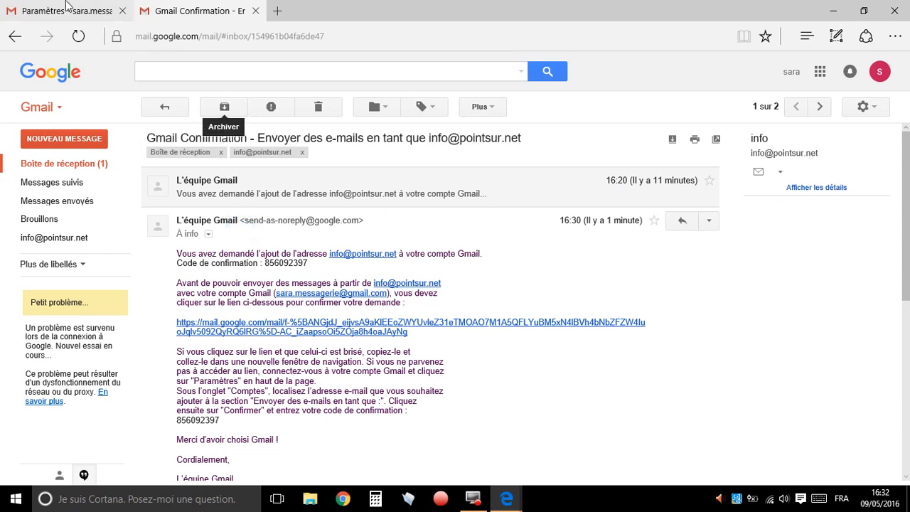
Return to the account settings and validate the pasted confirmation code for the added address
key(ctrl+shift+Tab)
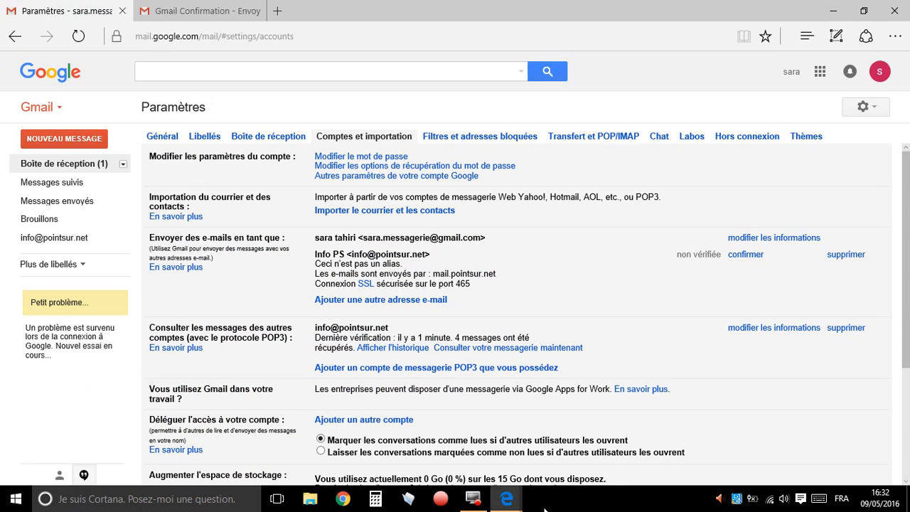
mouse_move(516, 504)
click(577, 440)
click(519, 260)
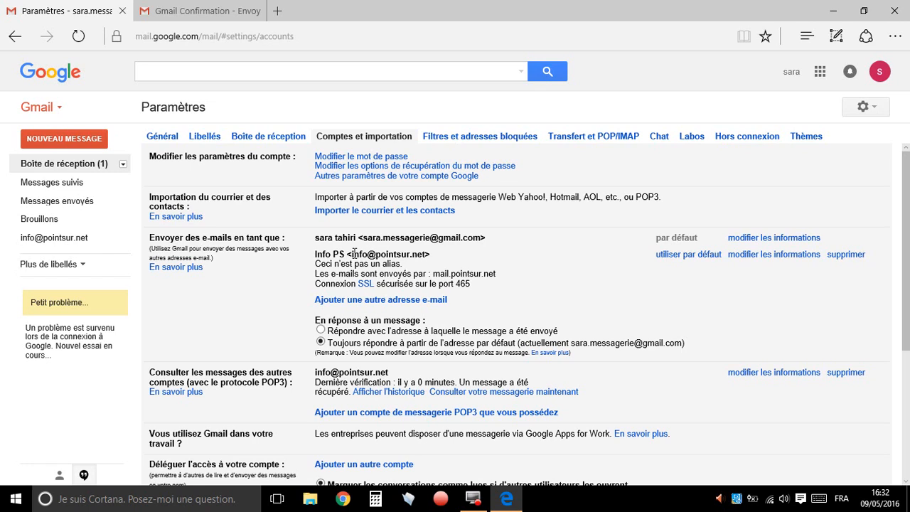
Examine the sender addresses available in a new message and close the draft
drag(353, 254, 421, 257)
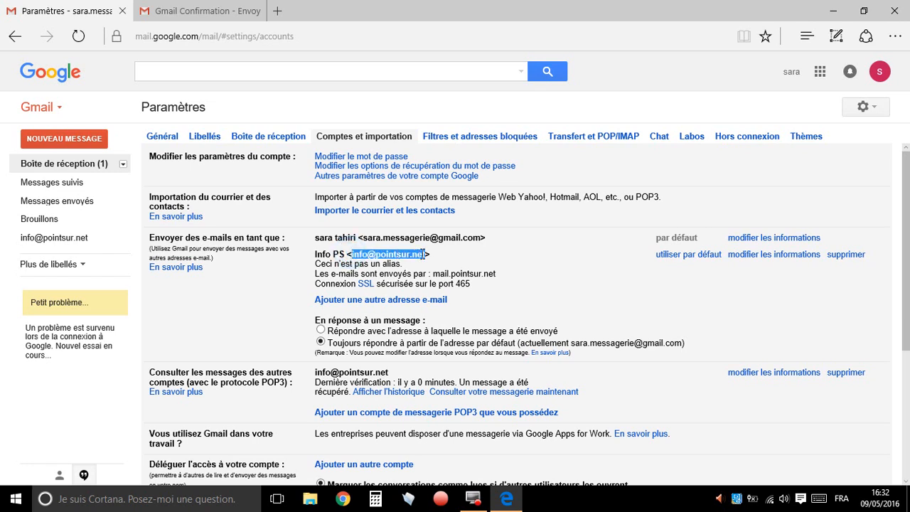
click(80, 140)
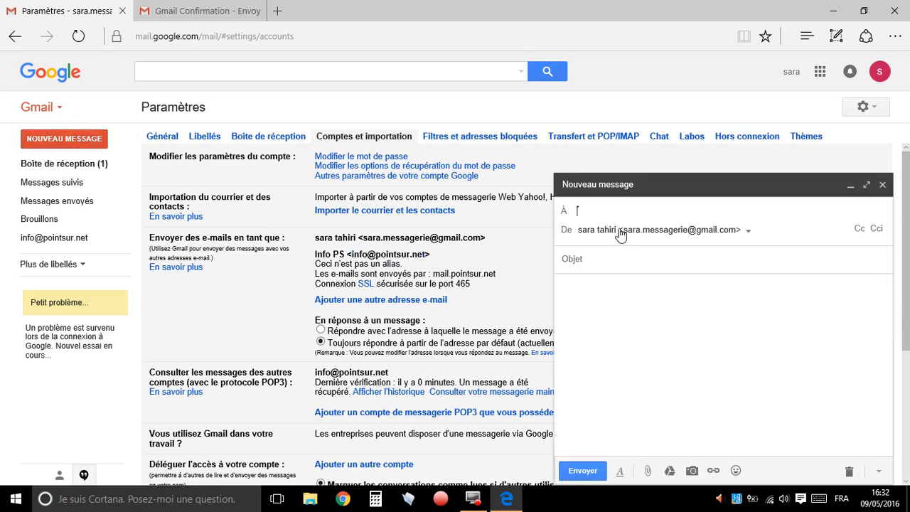
click(750, 233)
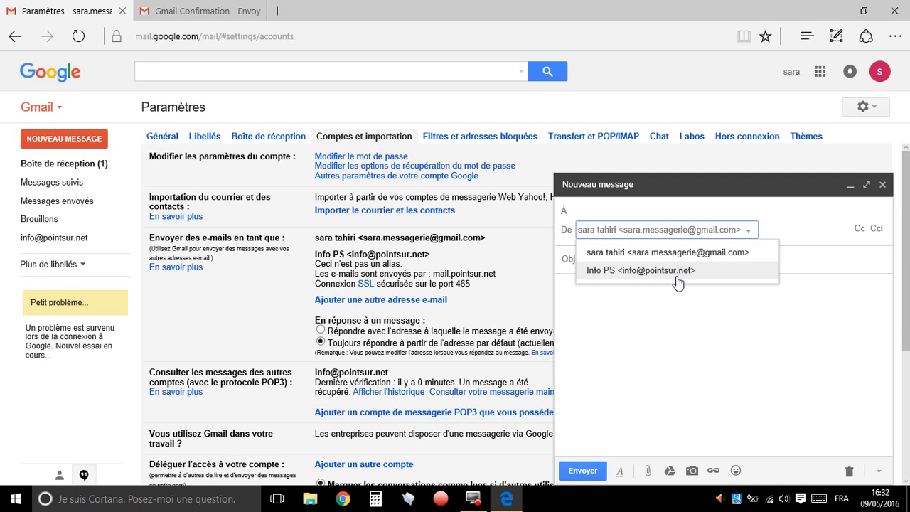
click(884, 186)
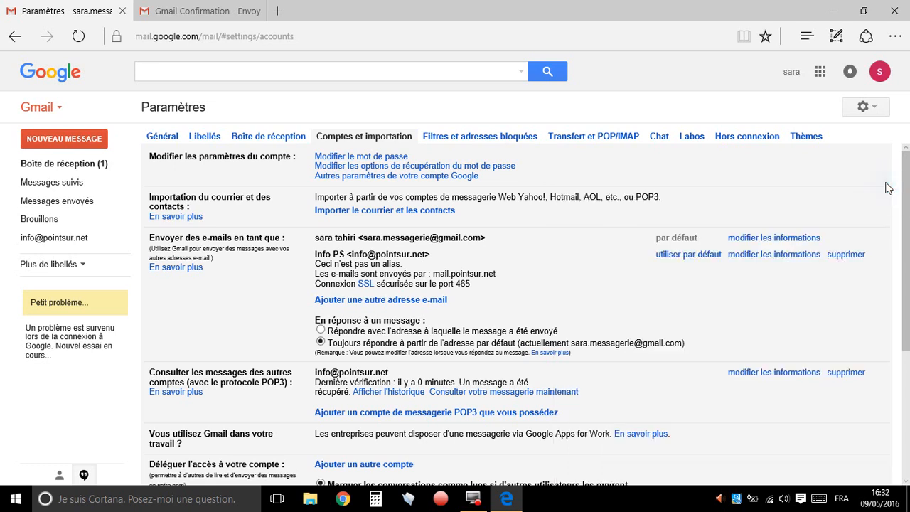
Make the Info PS address the default sender and check it in a new message, closing the draft without sending
click(699, 259)
click(64, 139)
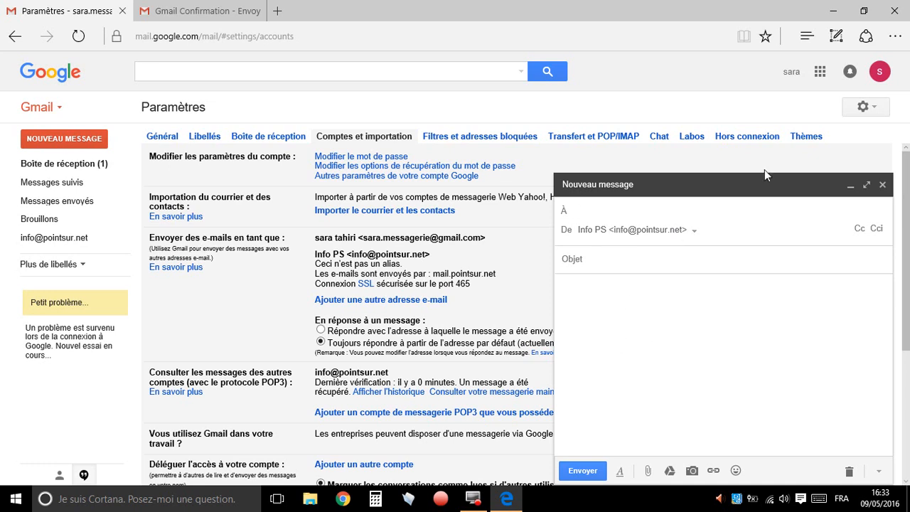
click(763, 187)
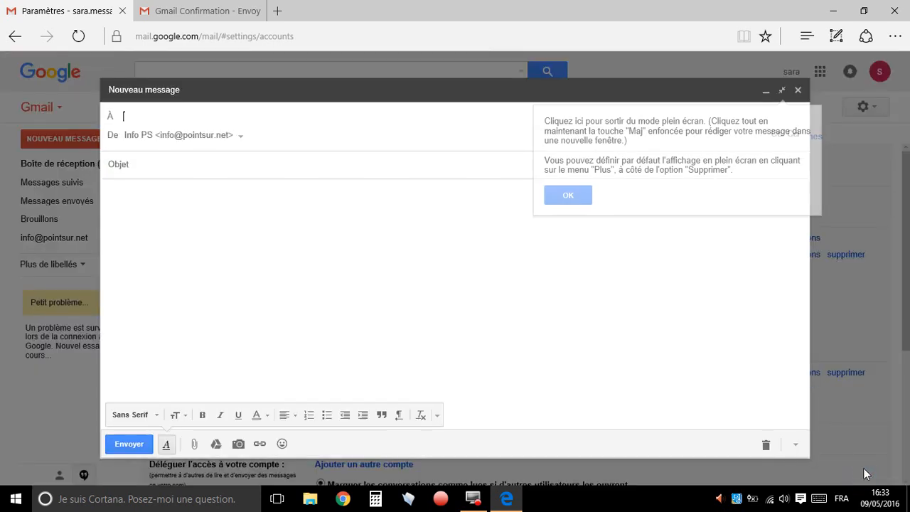
click(865, 472)
click(798, 90)
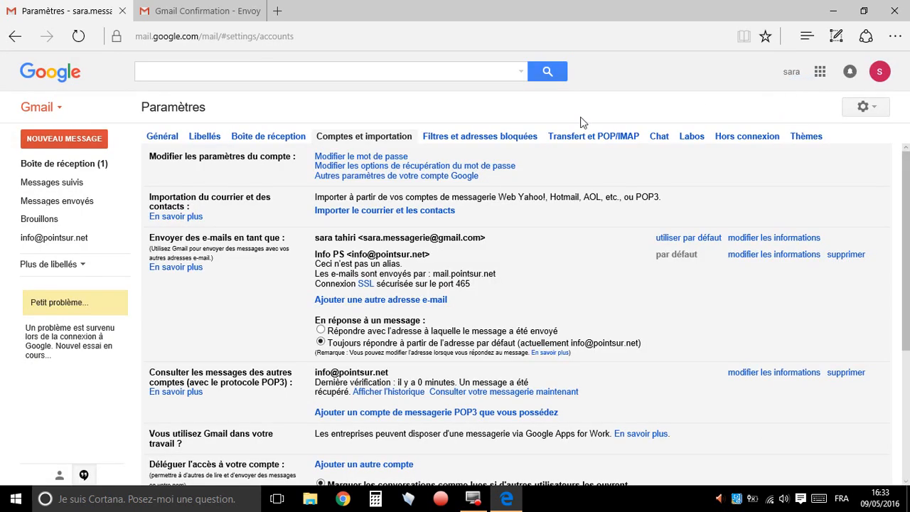